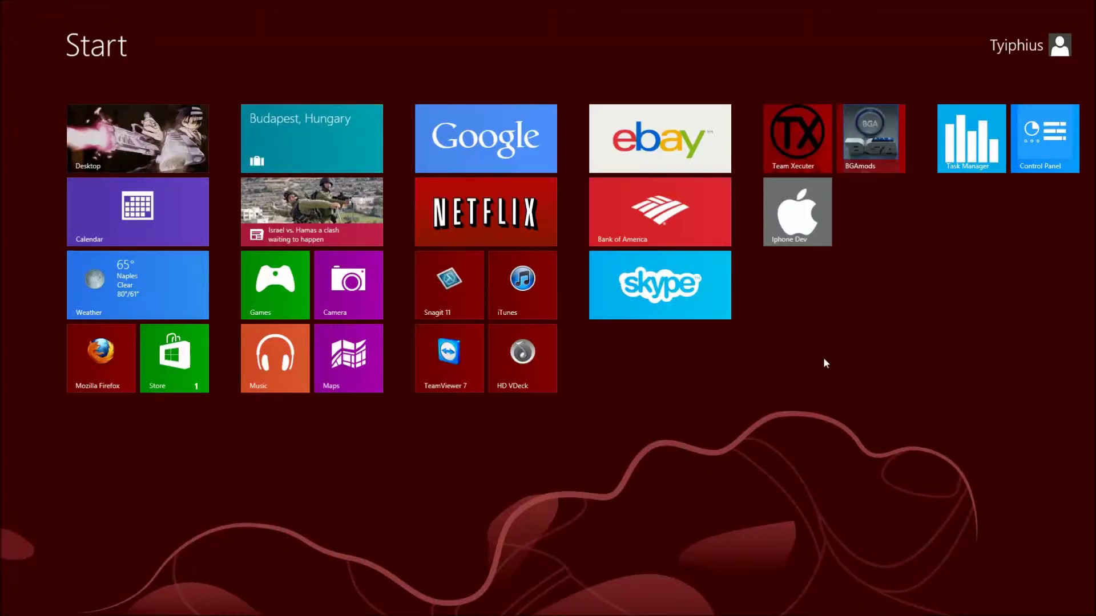
Switch from the Start screen to the desktop and move the SlickRun bar to the upper middle of the desktop.
right_click(757, 299)
left_click(401, 153)
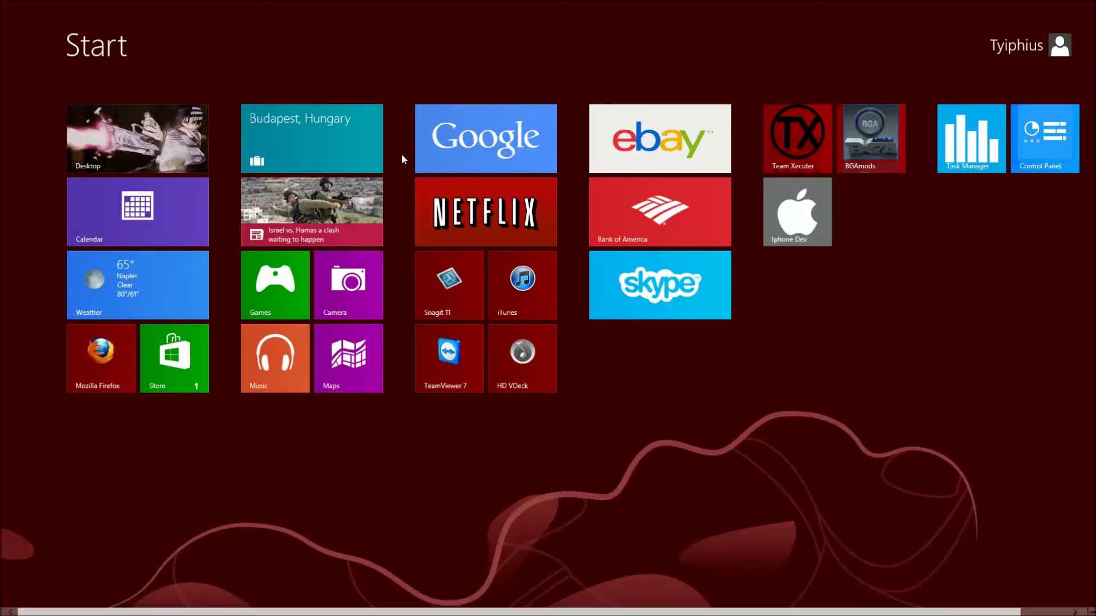
left_click(141, 128)
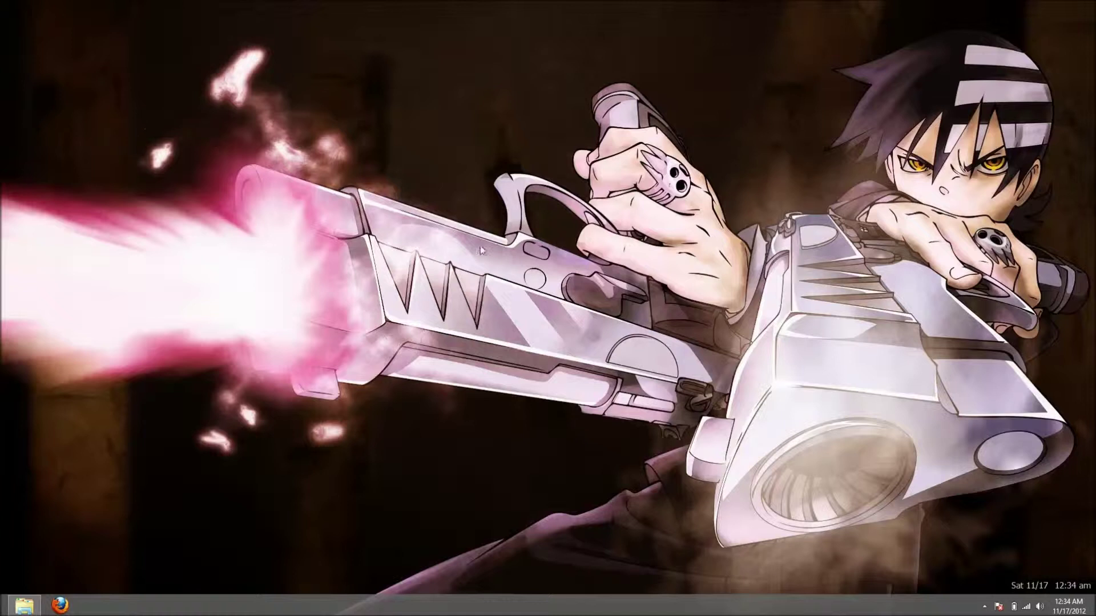
left_click_drag(1052, 576, 542, 149)
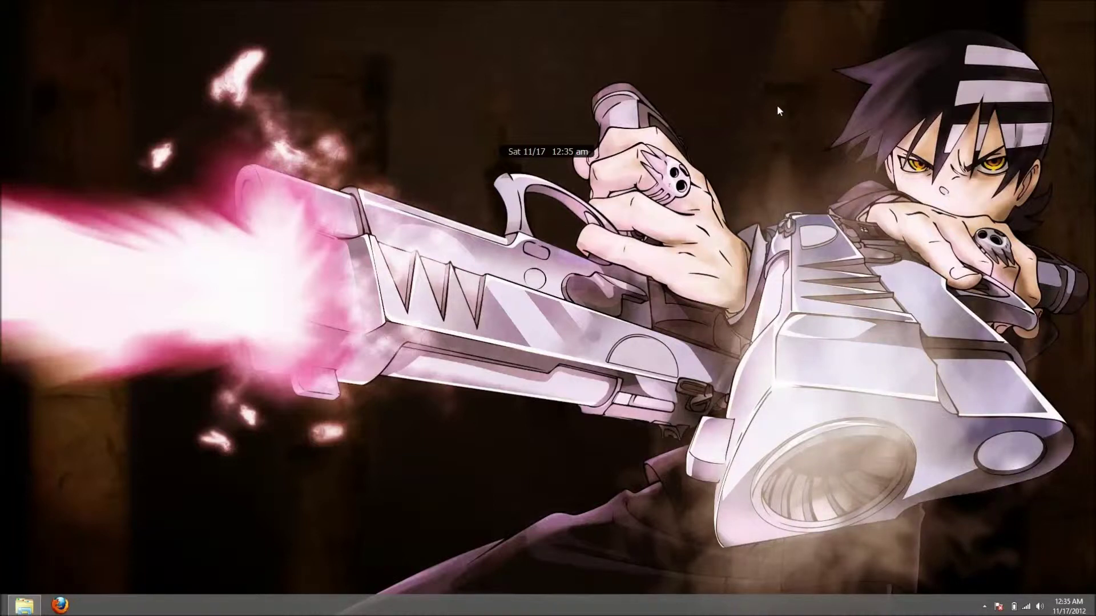
key("super")
key("super+c")
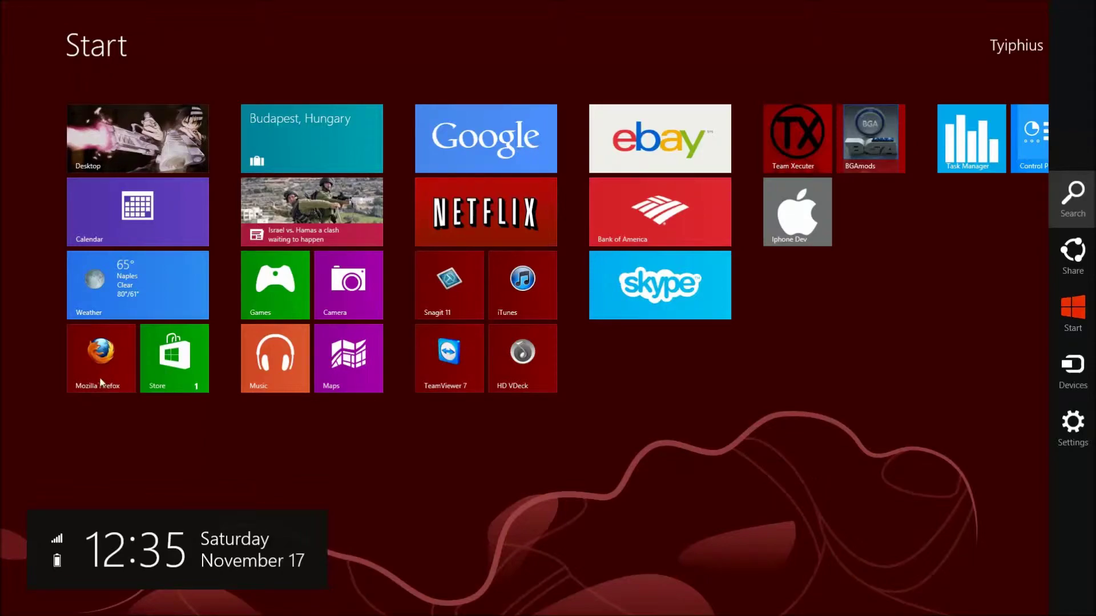
left_click(539, 378)
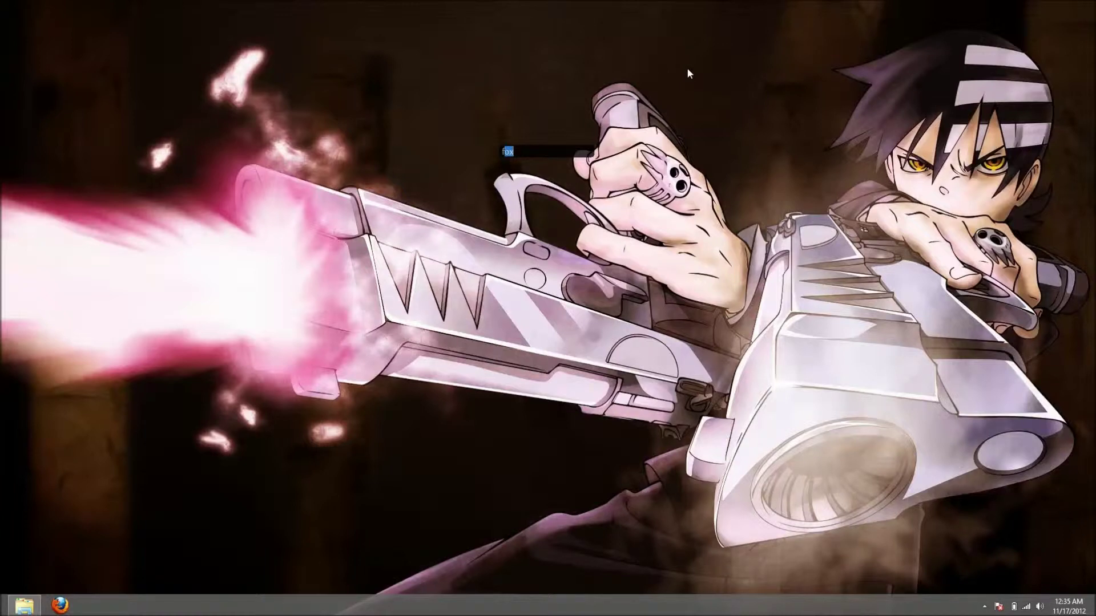
Launch Firefox, iTunes and Task Manager by running their MagicWords in the SlickRun bar.
key("Return")
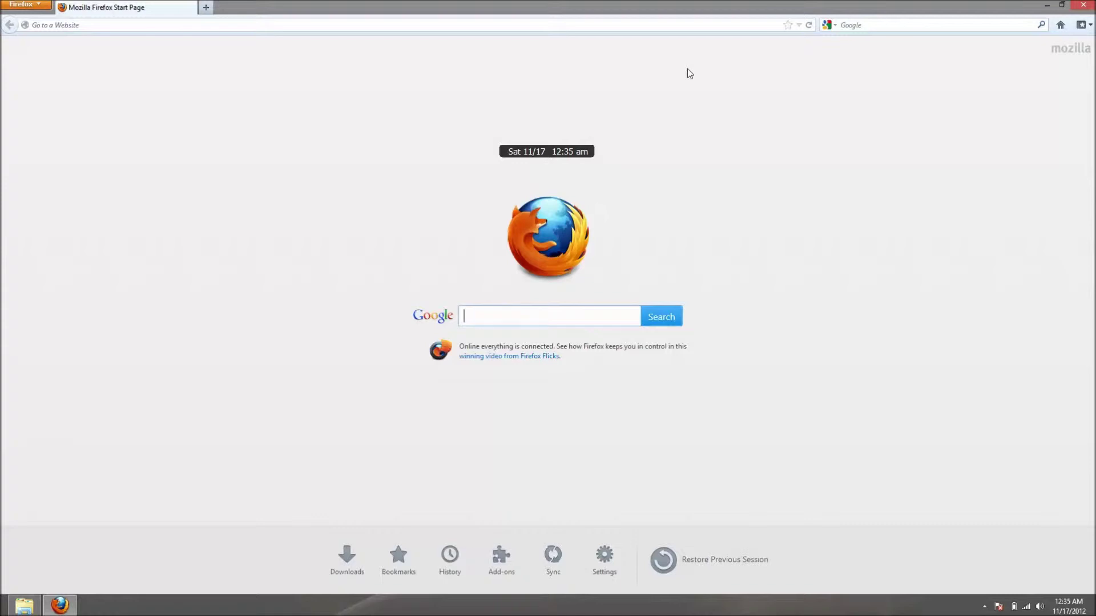
key("alt+space")
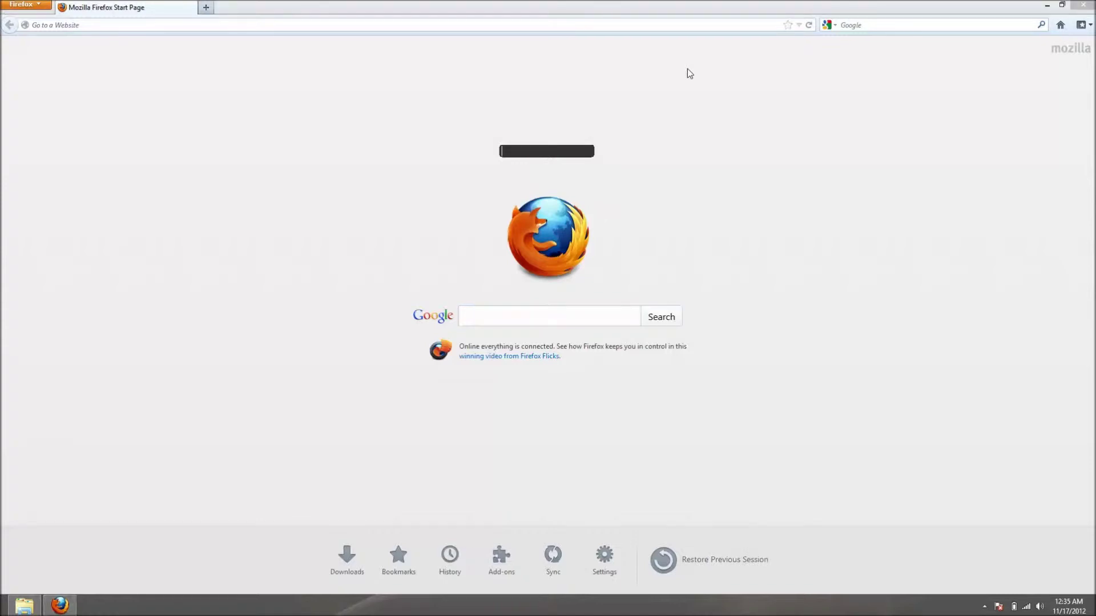
type("tunes")
key("Return")
type("man")
key("Return")
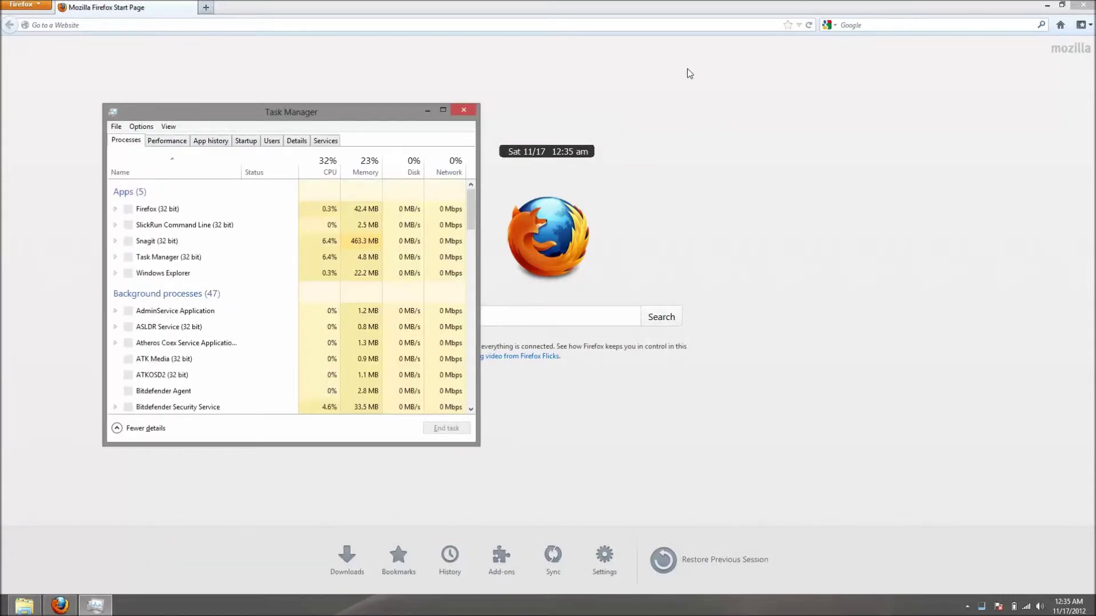
key("alt+F4")
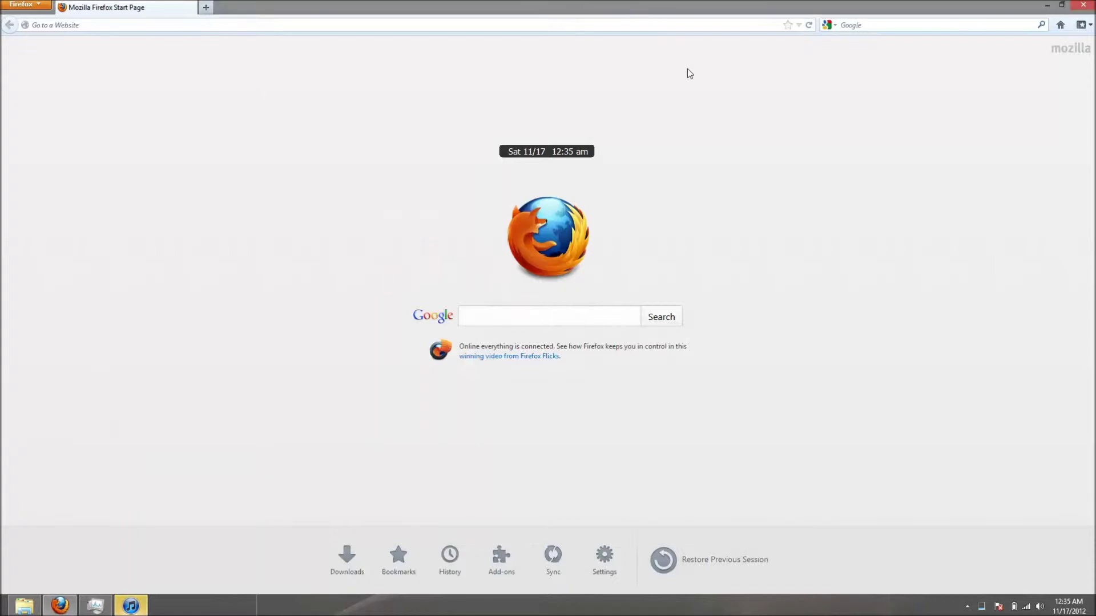
Launch Device Manager and open the C: drive from the SlickRun bar.
key("super+q")
type("d")
key("Return")
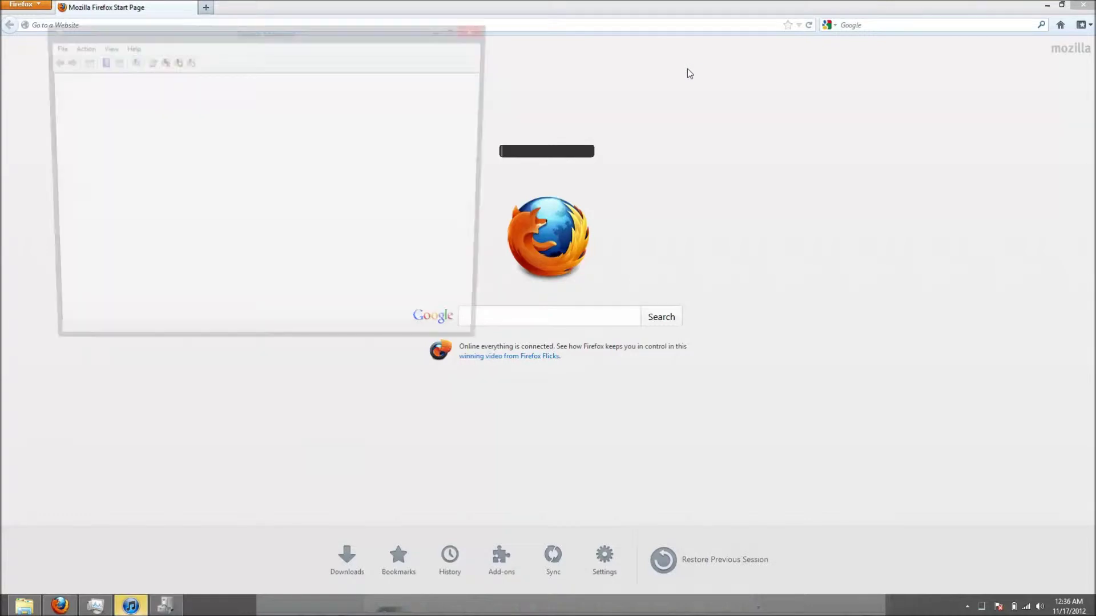
type("c:")
key("Return")
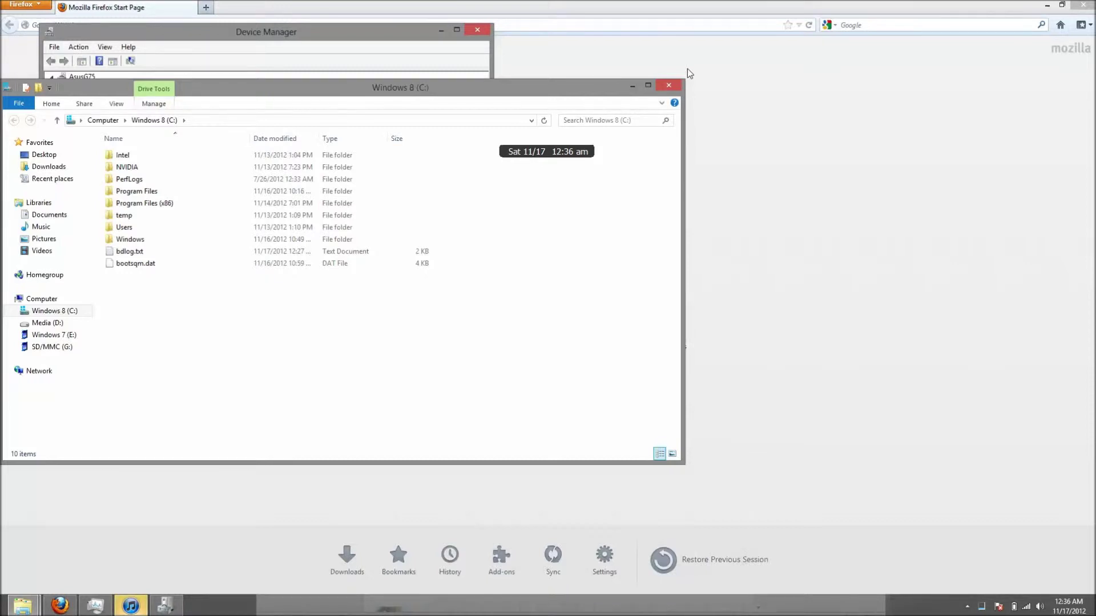
Run the vdeck MagicWord and open a Command Prompt from SlickRun, closing the prompt again.
key("super+q")
type("vdeck")
key("Return")
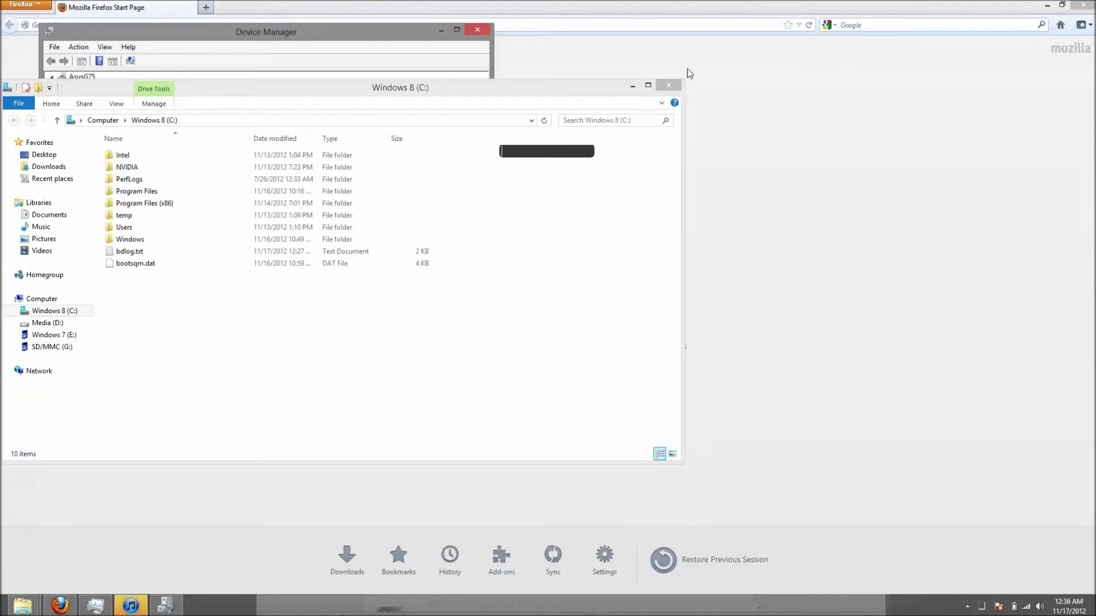
type("d")
key("Return")
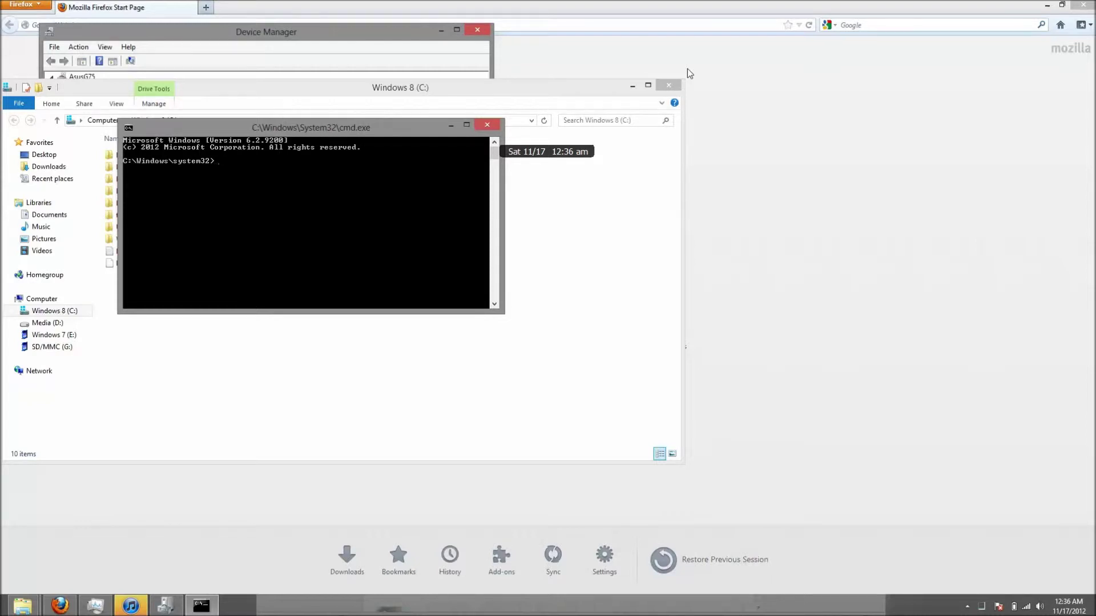
left_click(487, 124)
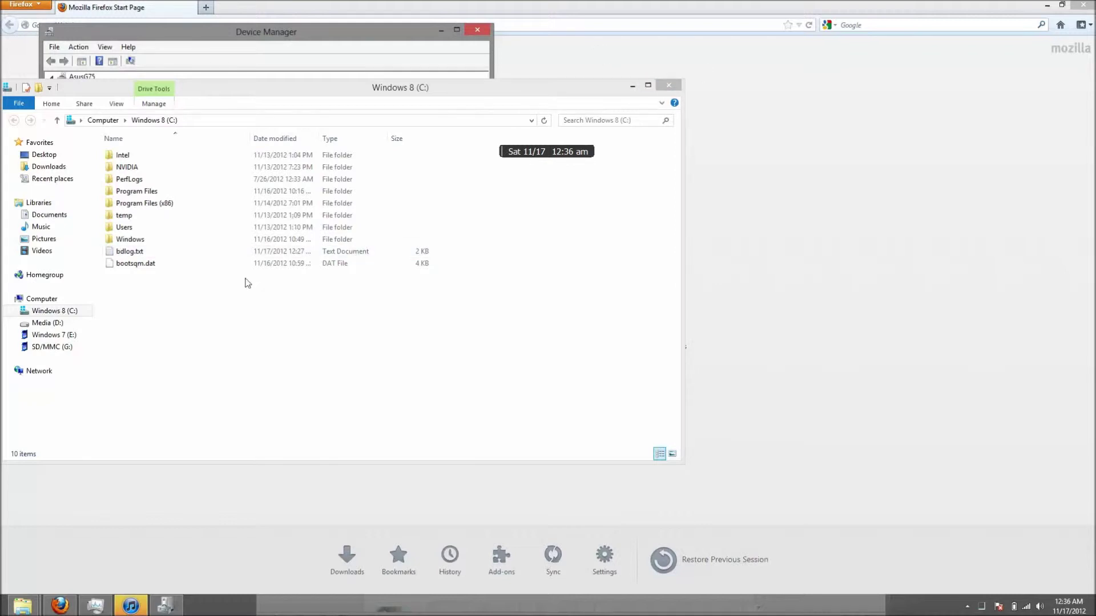
Open the Program Files (x86) folder on the C: drive and close Device Manager behind it.
double_click(132, 208)
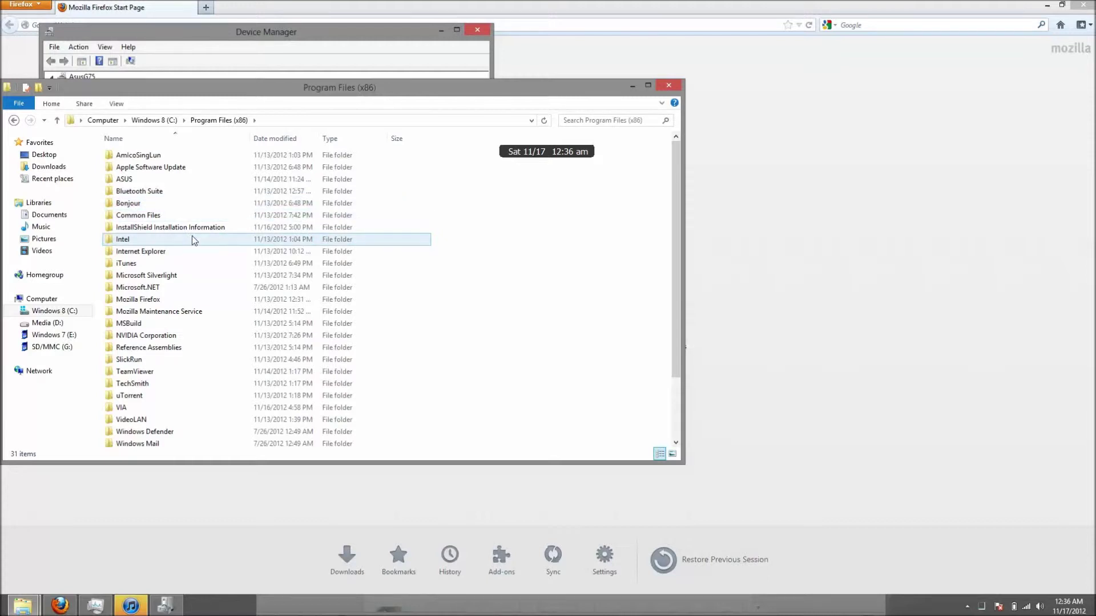
scroll(192, 236, "down", 2)
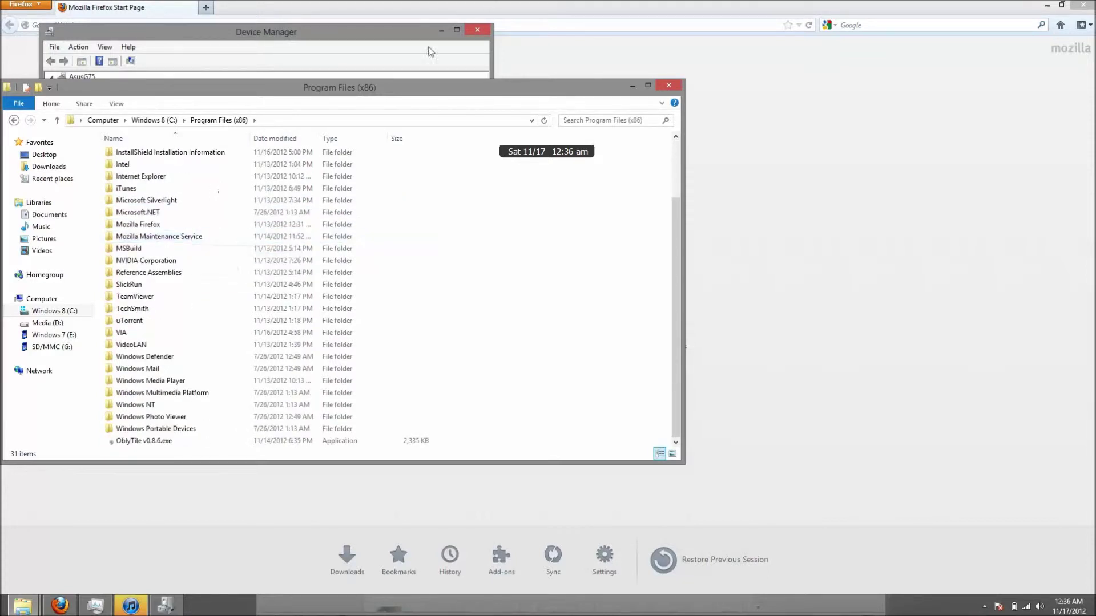
left_click_drag(573, 93, 942, 117)
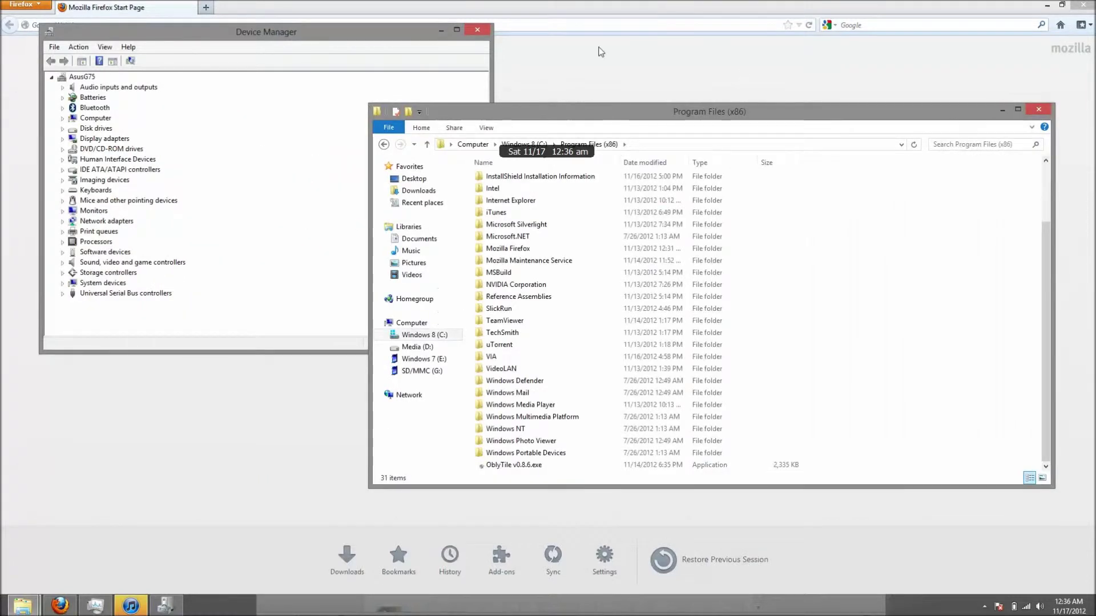
left_click(484, 34)
left_click(484, 33)
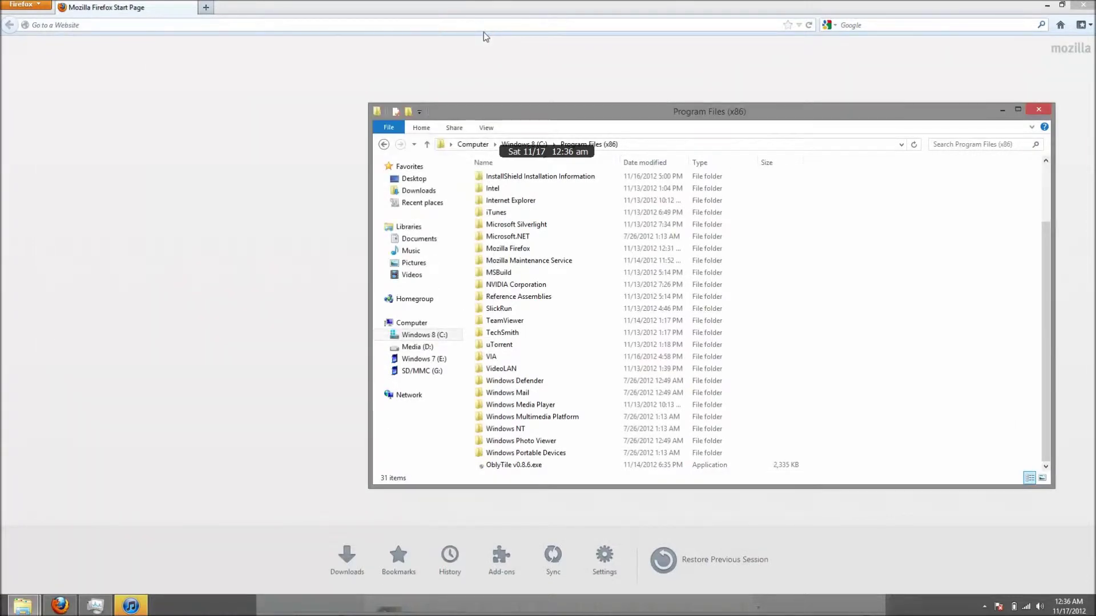
key("super+q")
type("to")
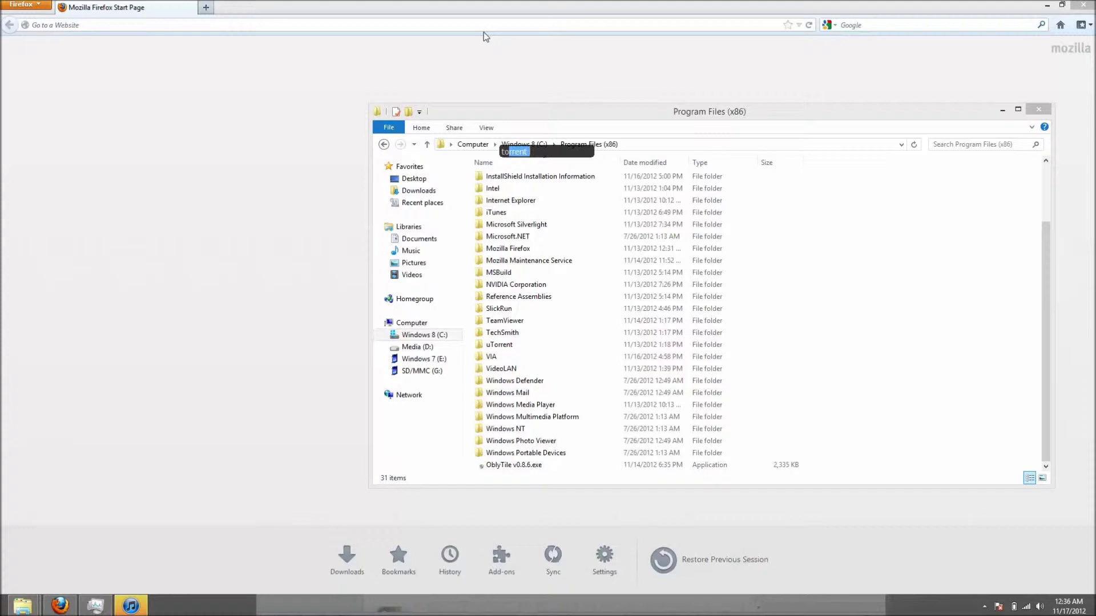
key("BackSpace")
key("BackSpace")
key("BackSpace")
left_click(1043, 298)
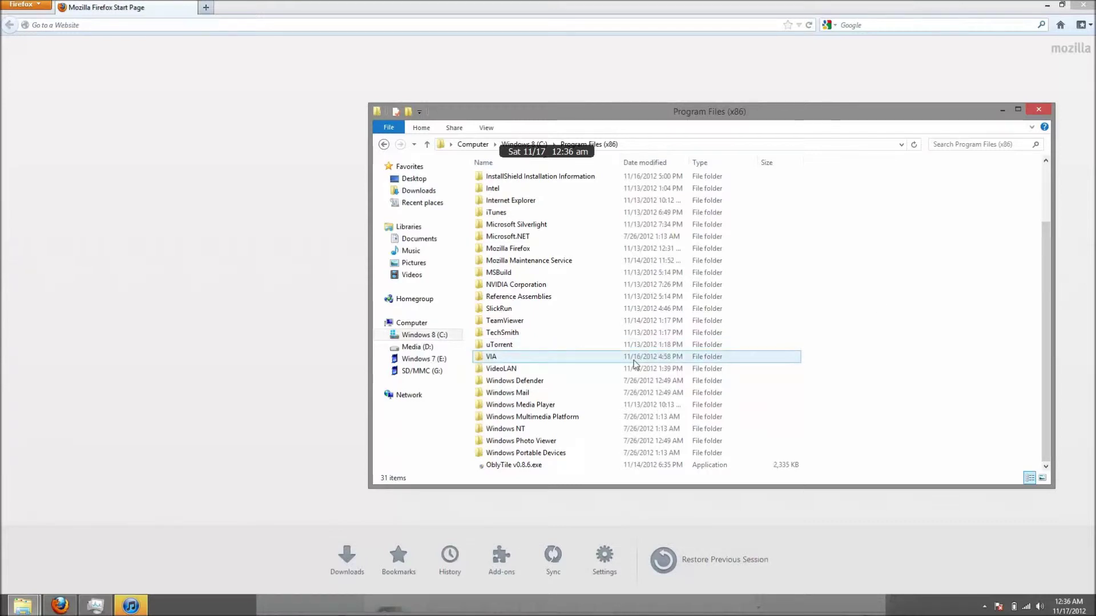
Close Firefox, Task Manager and iTunes, leaving only the Program Files (x86) window open.
left_click(1048, 6)
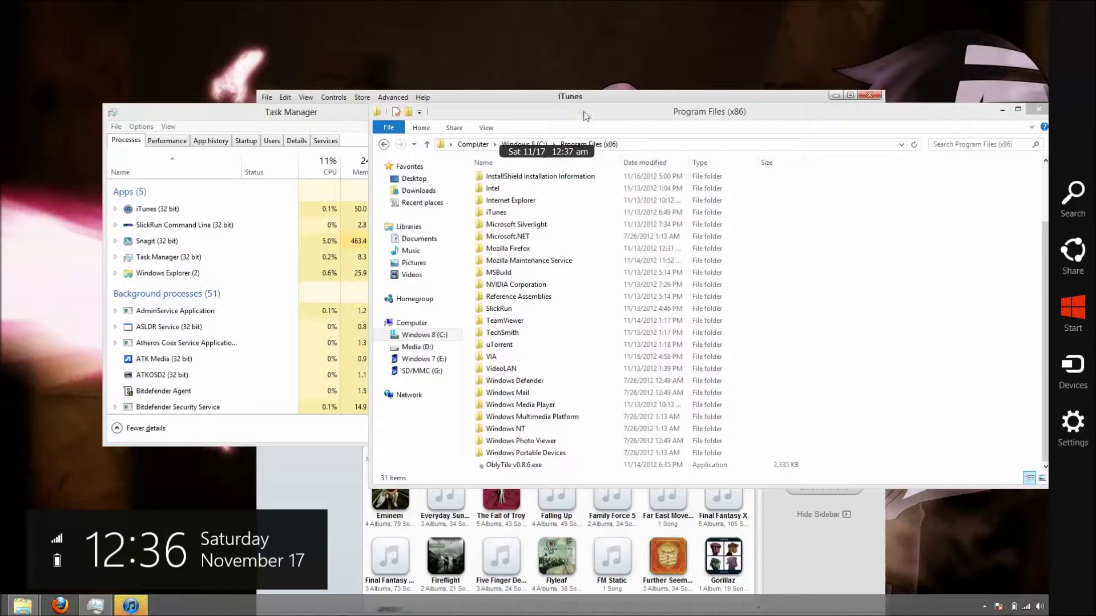
left_click(328, 122)
left_click_drag(328, 121, 145, 121)
left_click(279, 111)
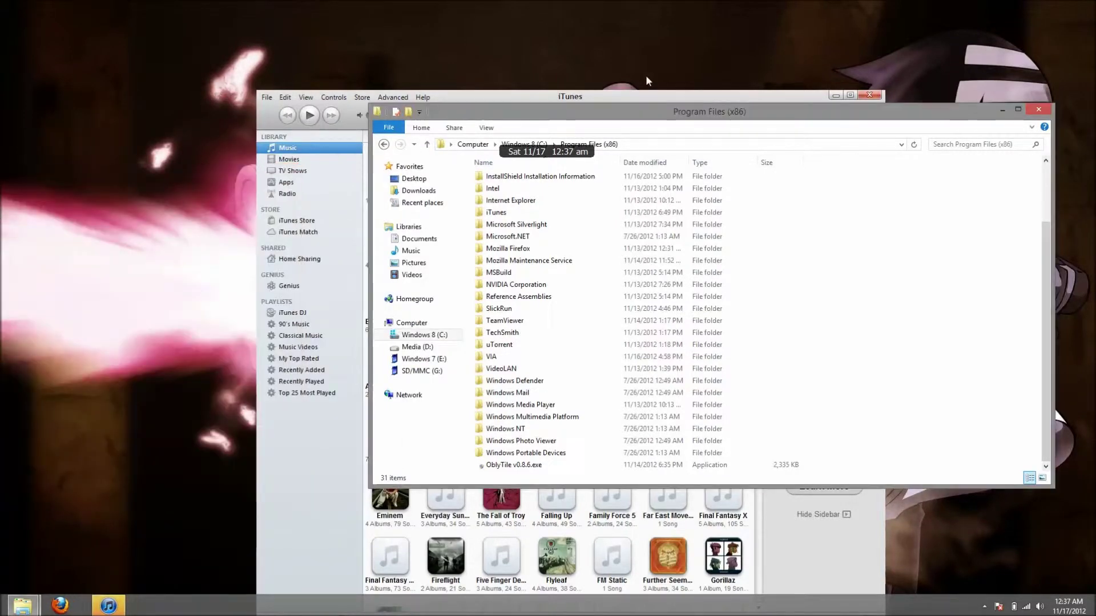
left_click(869, 95)
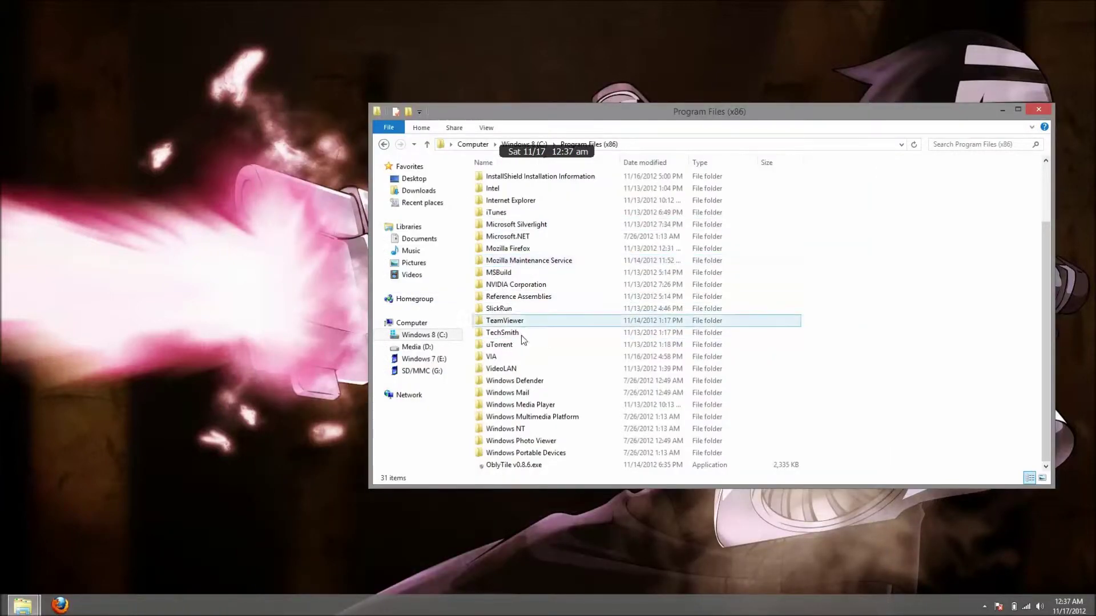
Open the folder Reference Assemblies\Microsoft\Framework\v3.0\RedistList inside Program Files (x86).
double_click(526, 299)
double_click(514, 183)
double_click(511, 183)
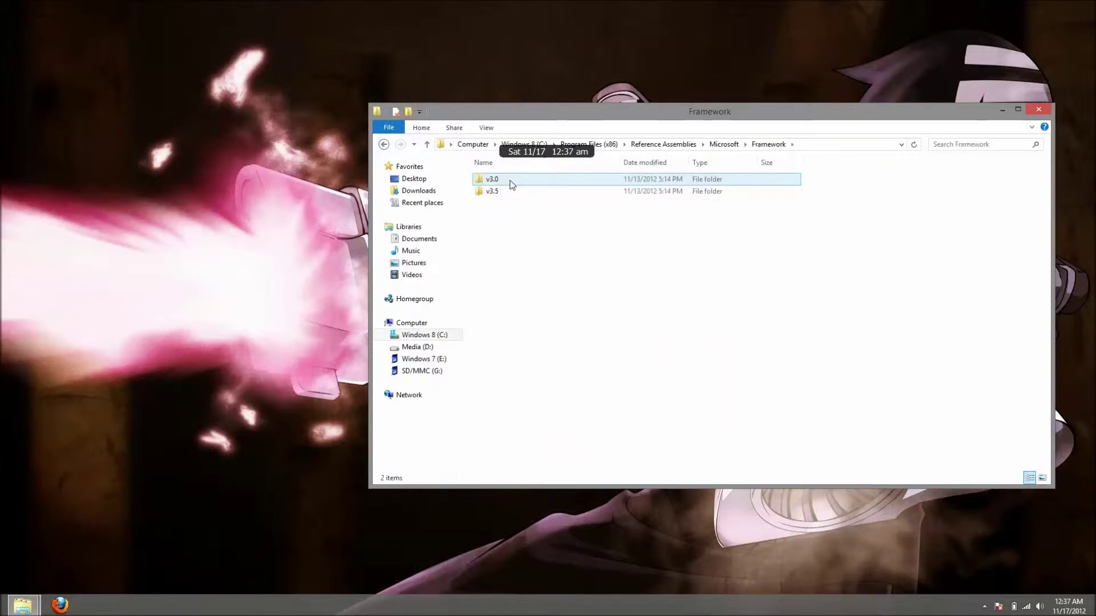
double_click(511, 183)
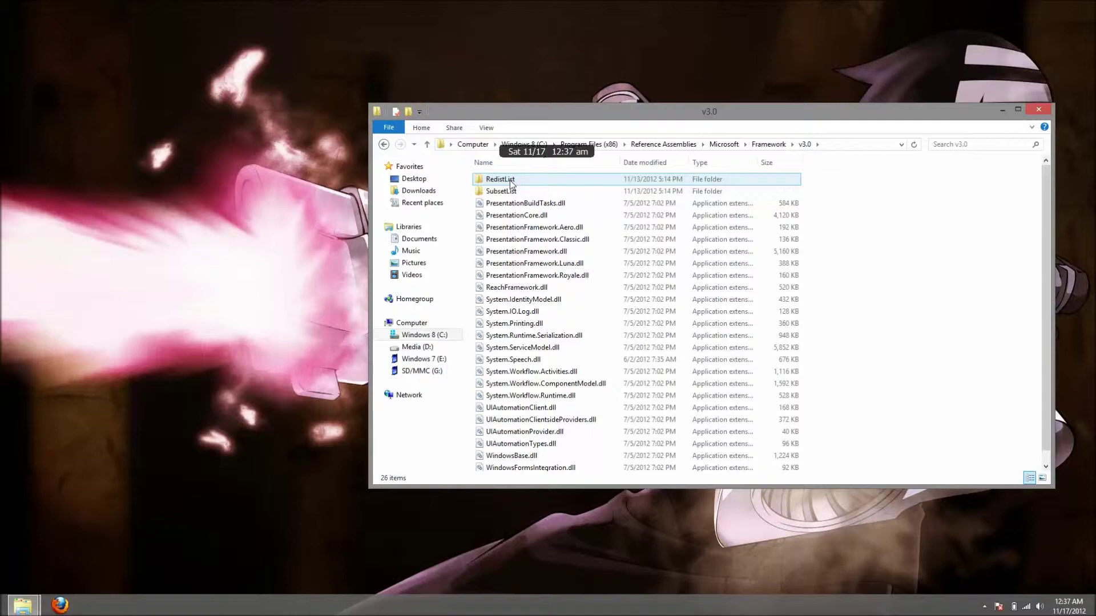
double_click(512, 180)
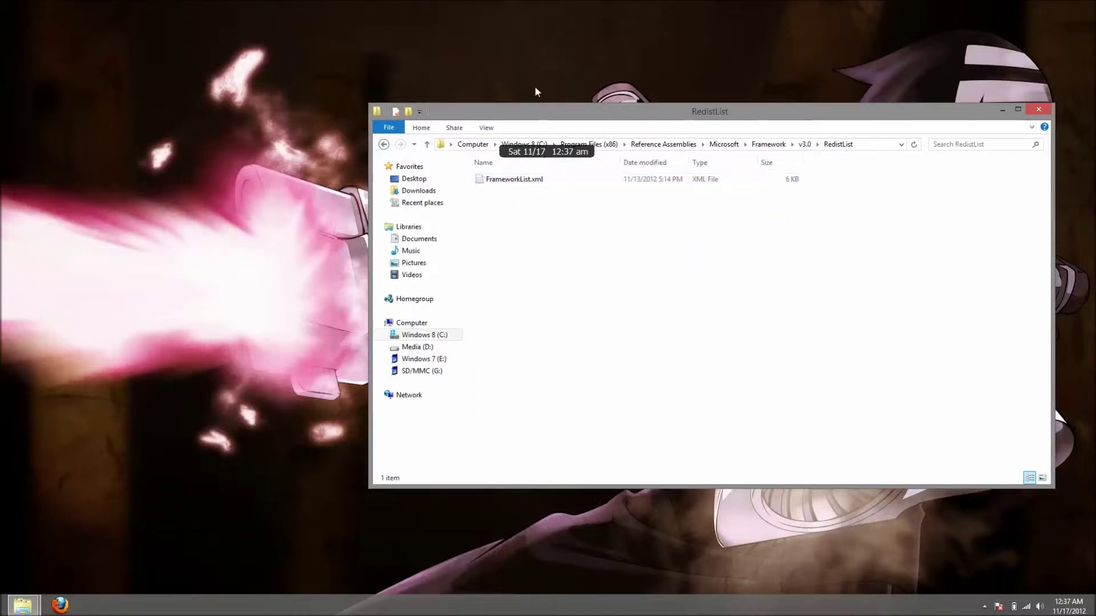
Create a SlickRun MagicWord named thattextfile from the FrameworkList.xml file.
left_click_drag(534, 108, 224, 110)
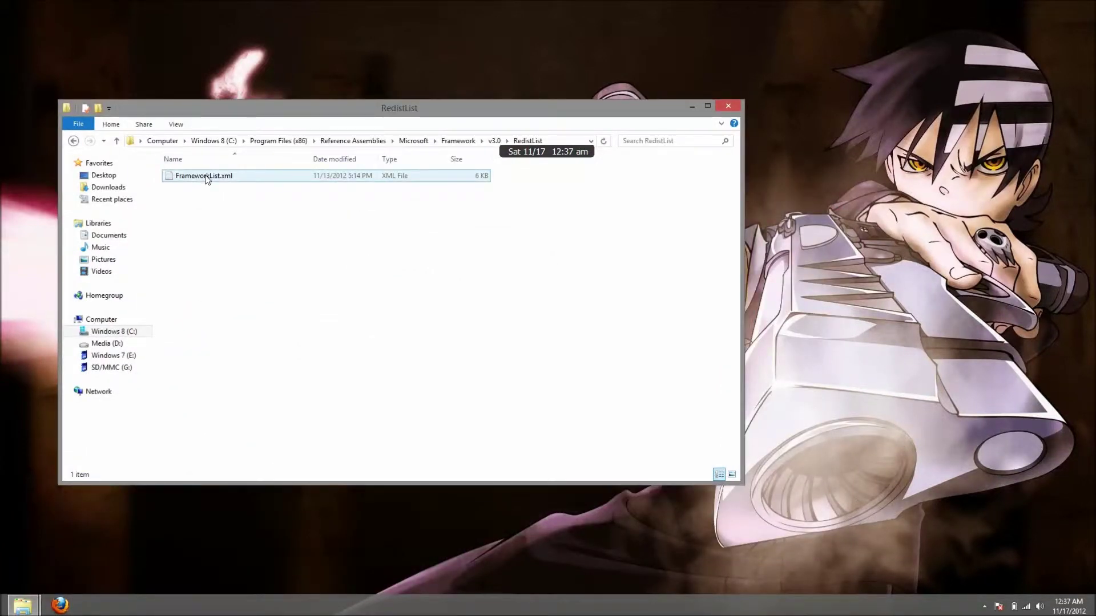
left_click_drag(206, 180, 545, 156)
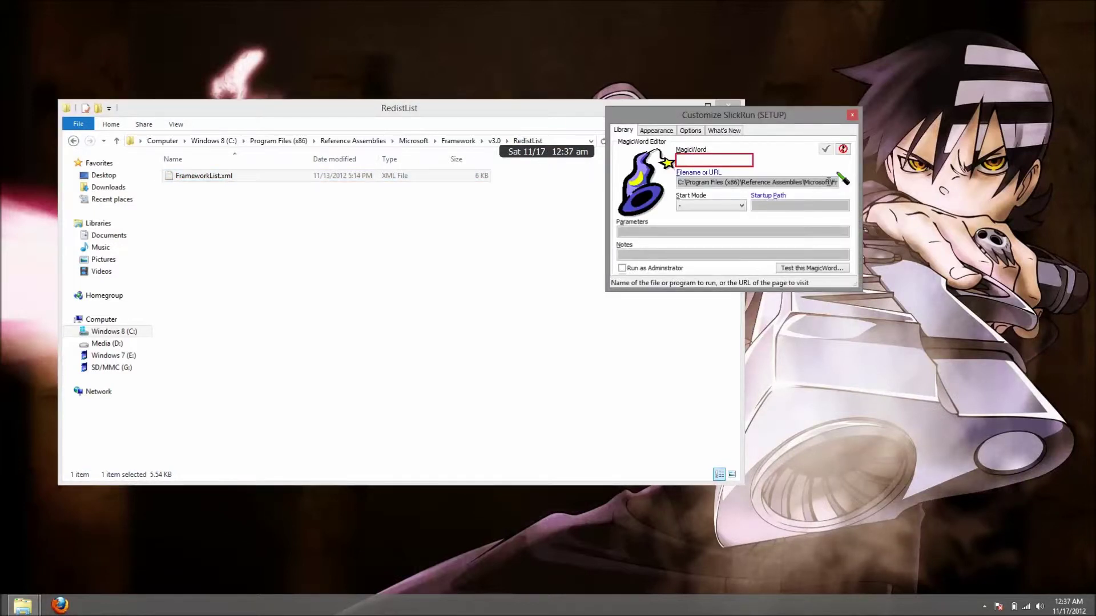
type("file")
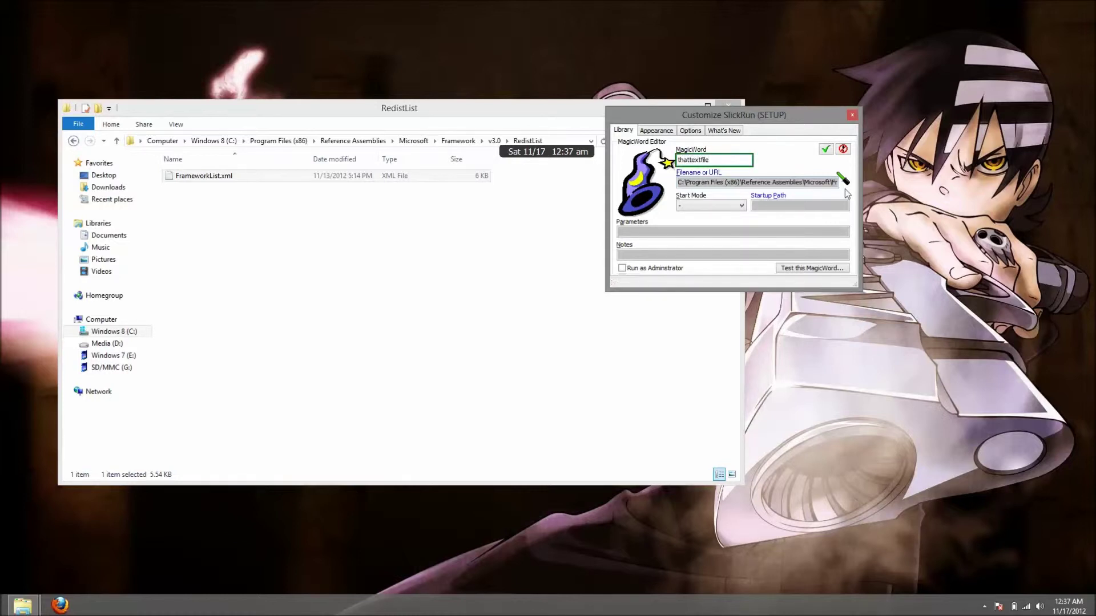
Test the new MagicWord, choosing Notepad to open the XML file, and close the opened file.
left_click(792, 269)
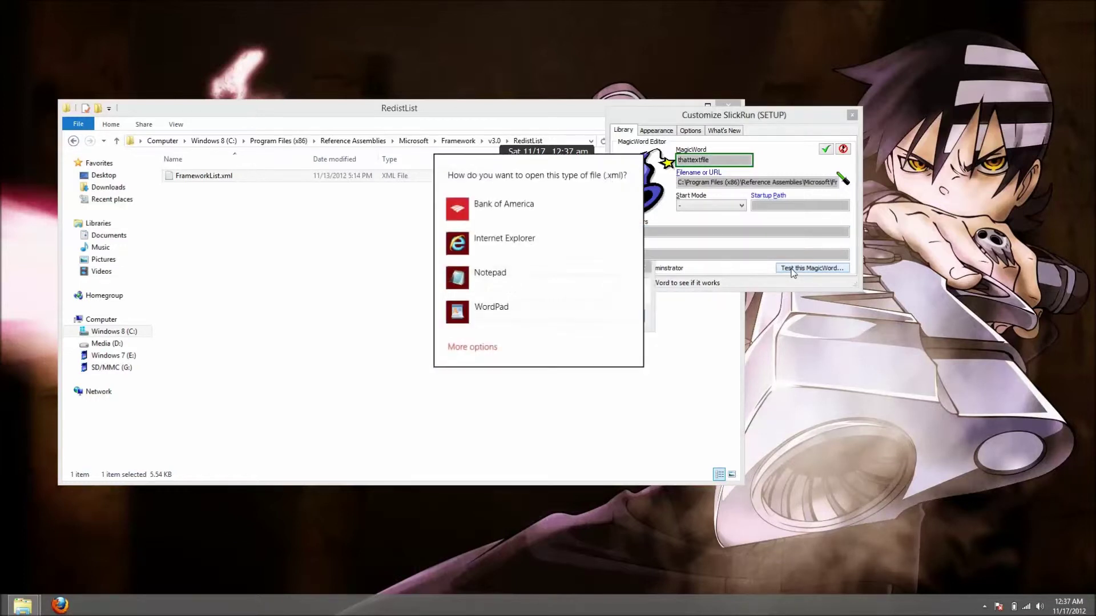
left_click(518, 280)
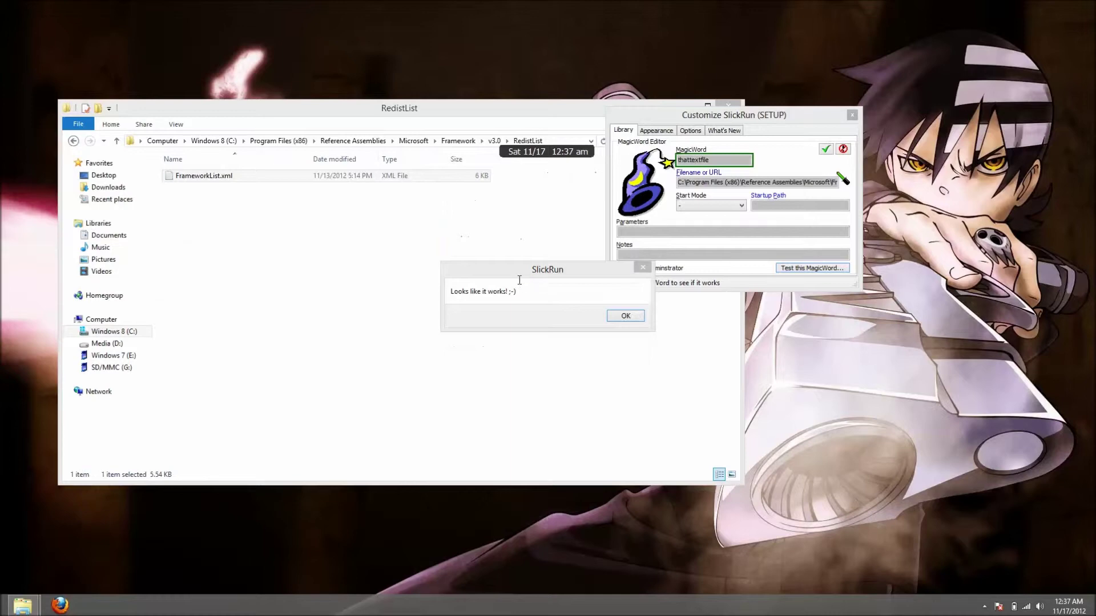
left_click(626, 316)
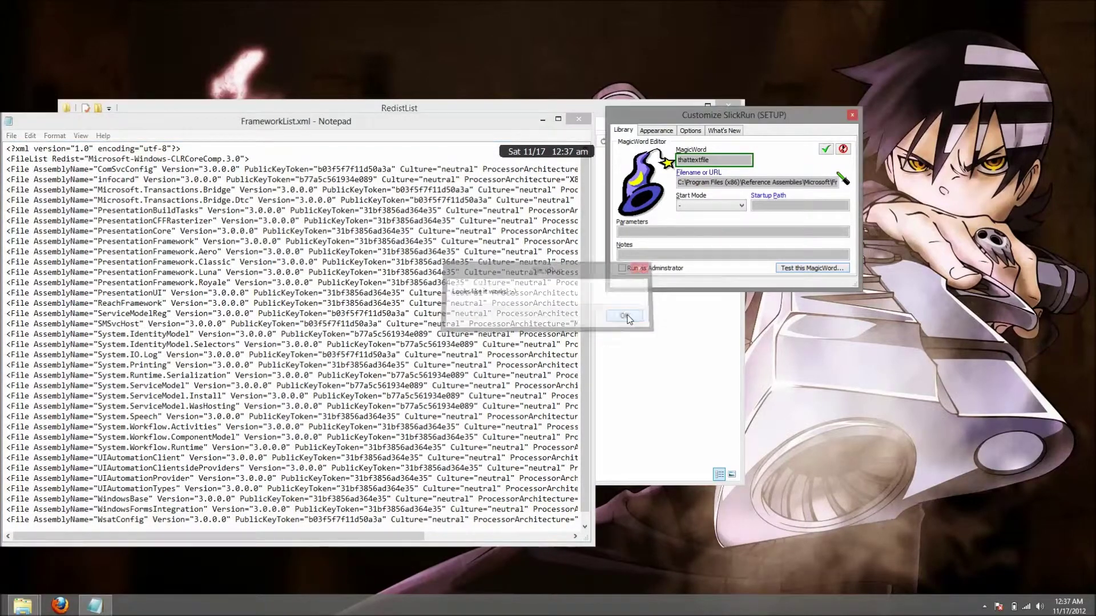
left_click(578, 122)
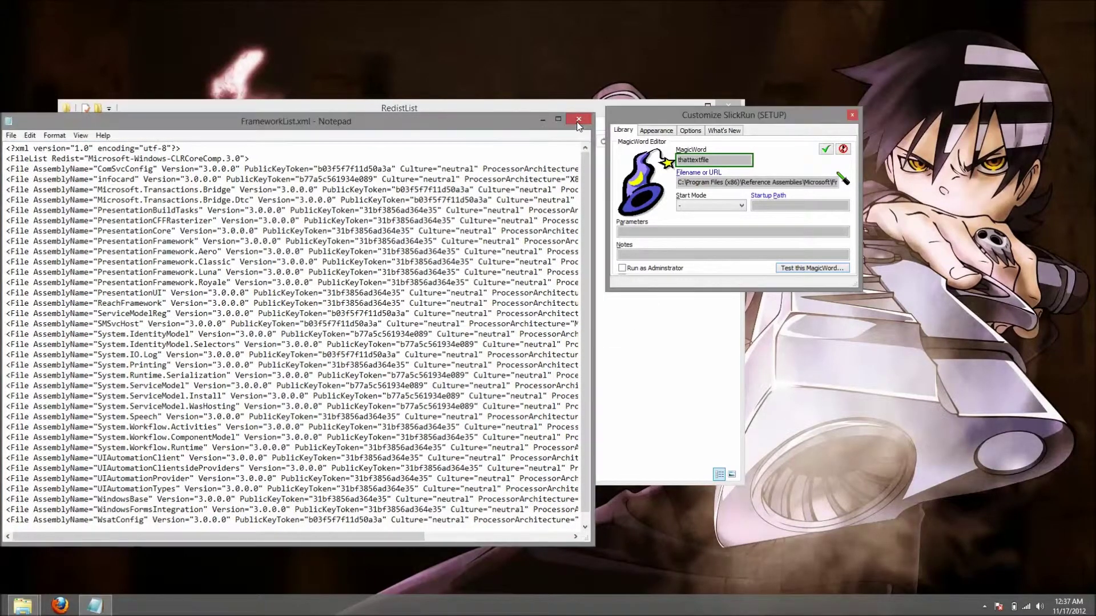
Save the thattextfile MagicWord and run it from the SlickRun bar.
left_click(826, 149)
key("super+q")
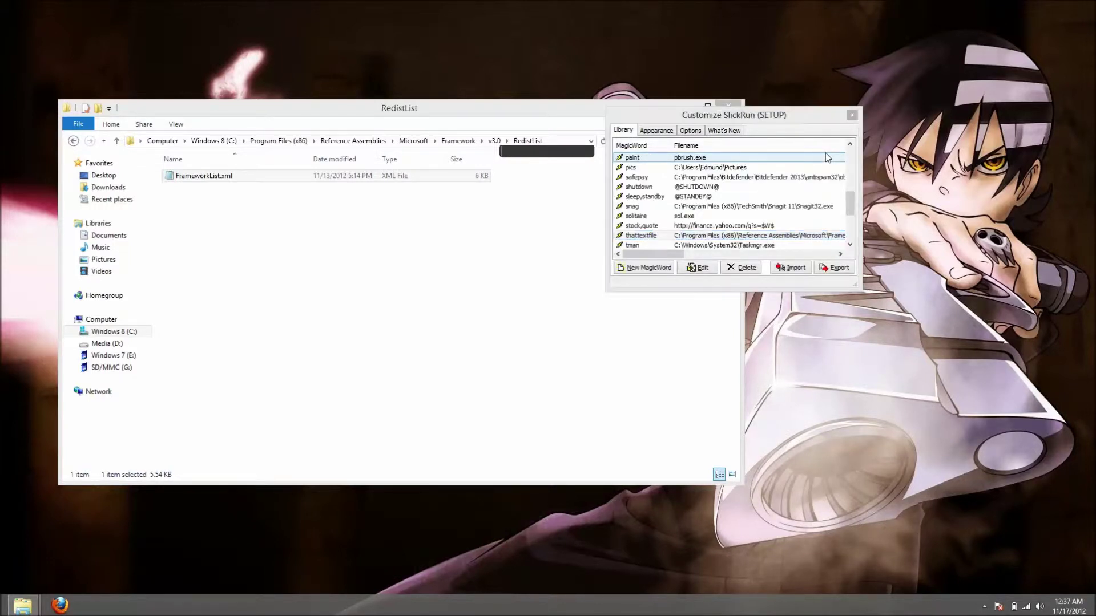
type("thattextfile")
key("Return")
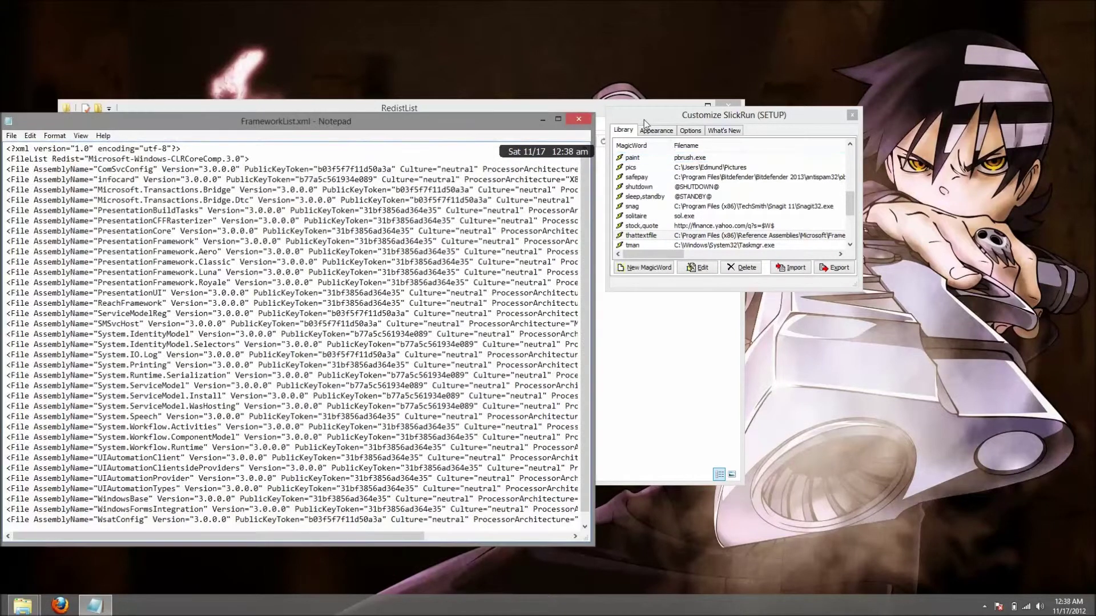
Close the XML file in Notepad and create a SlickRun MagicWord named thatfolder from the RedistList folder inside v3.0.
left_click(587, 121)
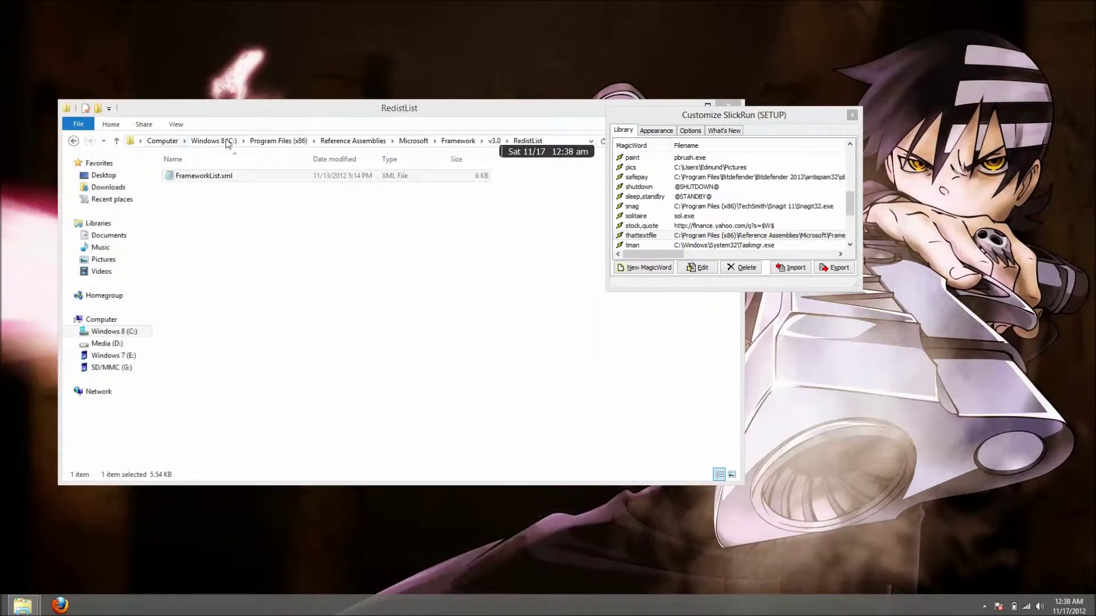
left_click(73, 141)
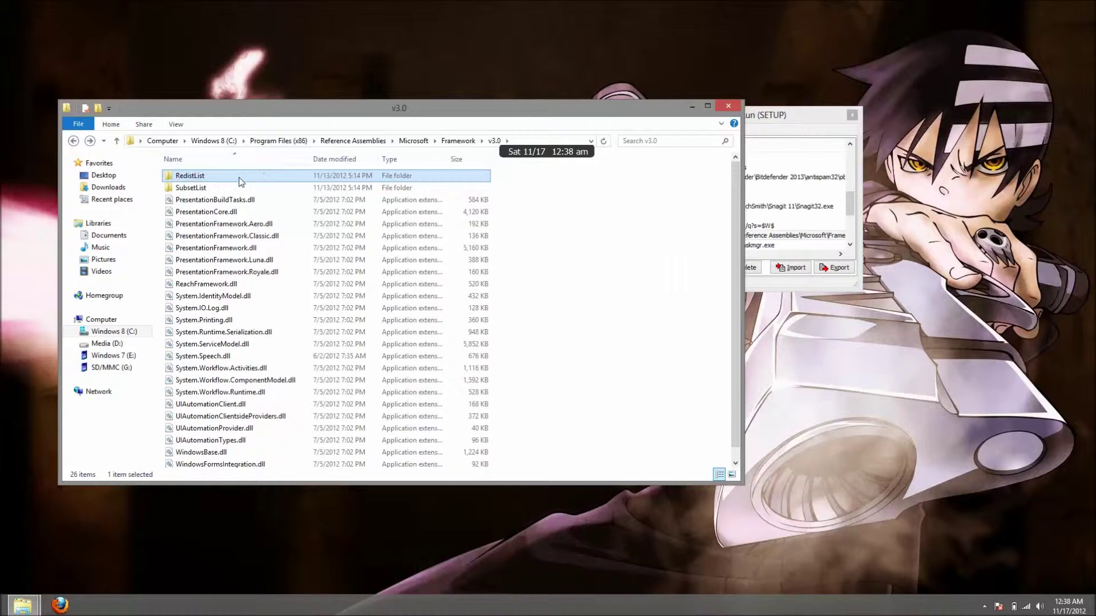
left_click_drag(711, 202, 777, 212)
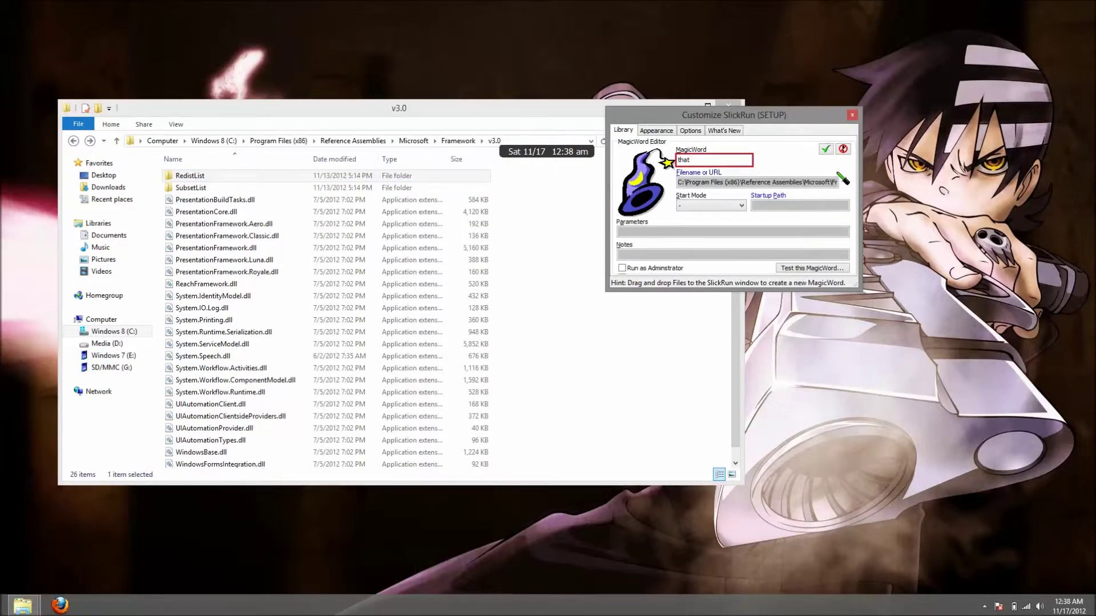
type("thatfolder")
Test the thatfolder MagicWord, dismiss the test message and save the MagicWord to the library.
left_click(809, 268)
left_click(624, 313)
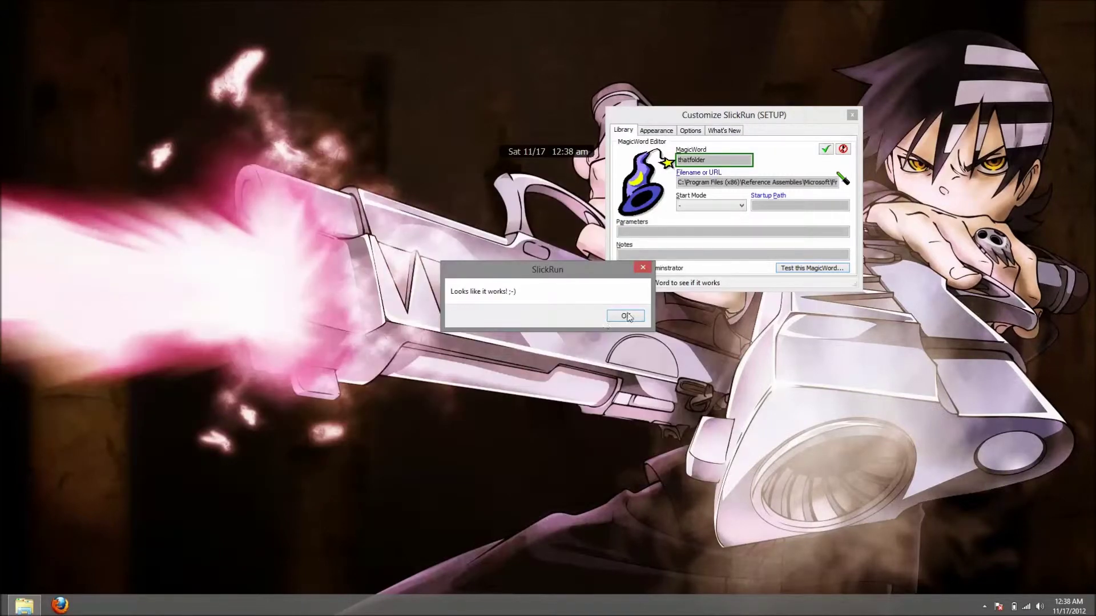
left_click(625, 315)
left_click(825, 150)
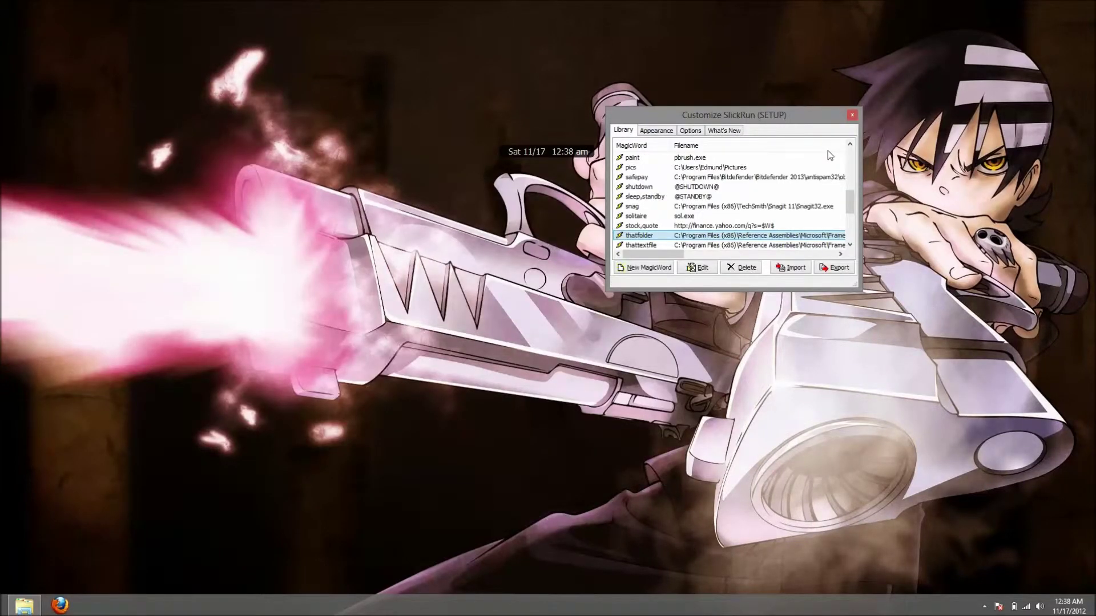
Run the thatfolder MagicWord from the SlickRun bar and close the folder window it opens.
key("super+q")
type("shi")
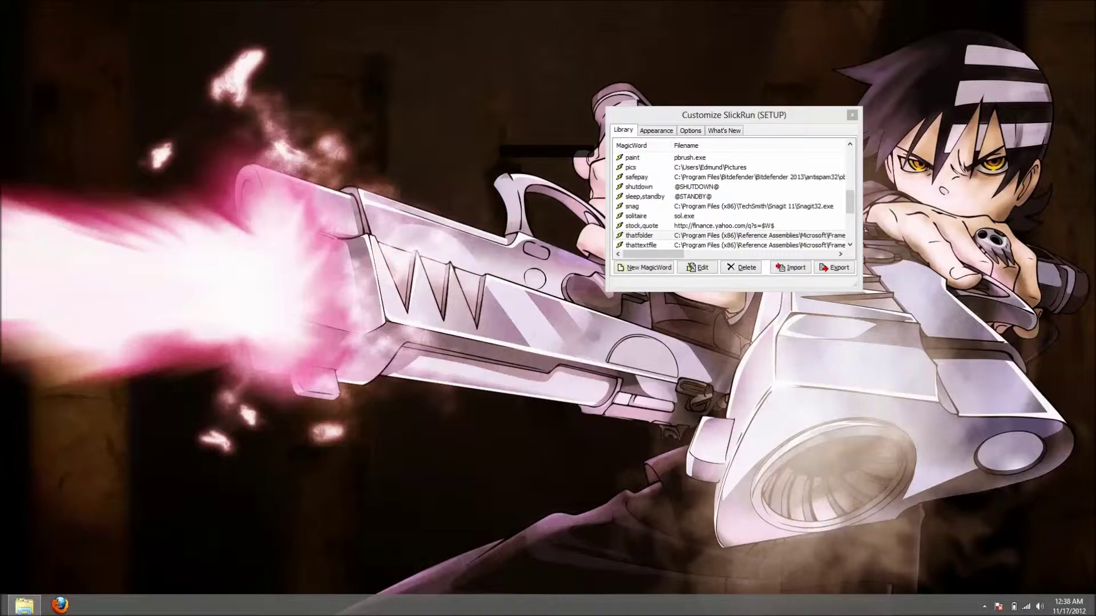
type("thattextfile")
key("Return")
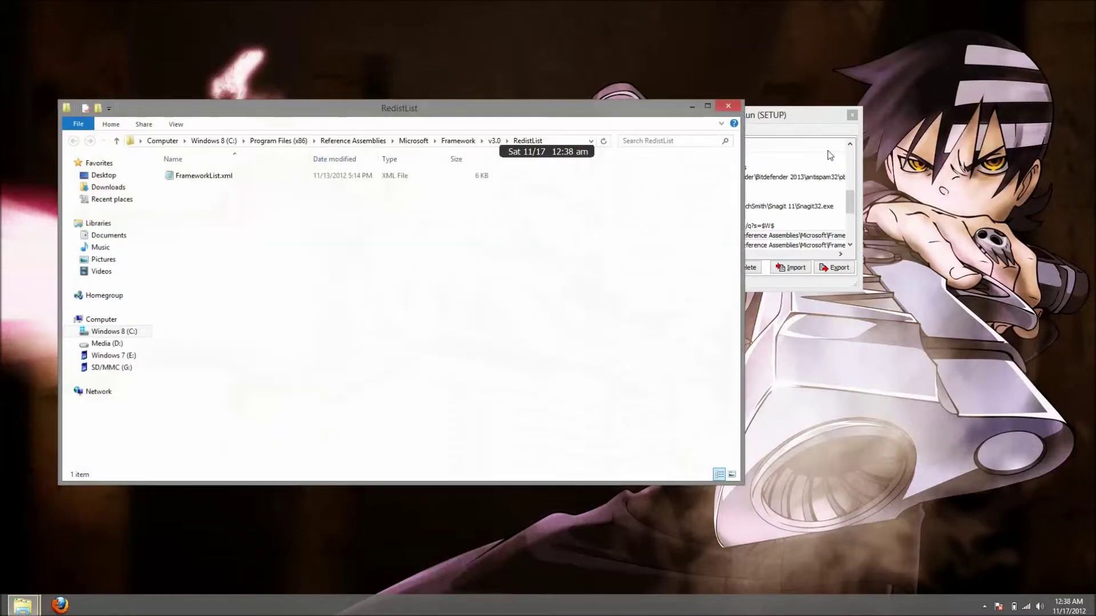
left_click(737, 106)
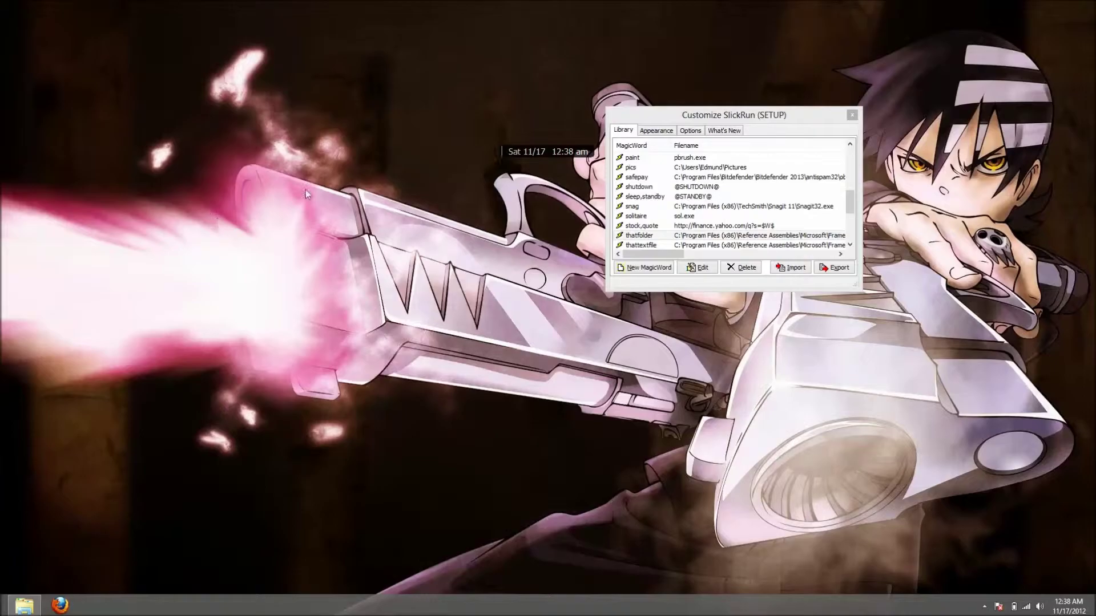
Look through the Windows 8 Start screen and its full Apps list, and return to the desktop.
key("super")
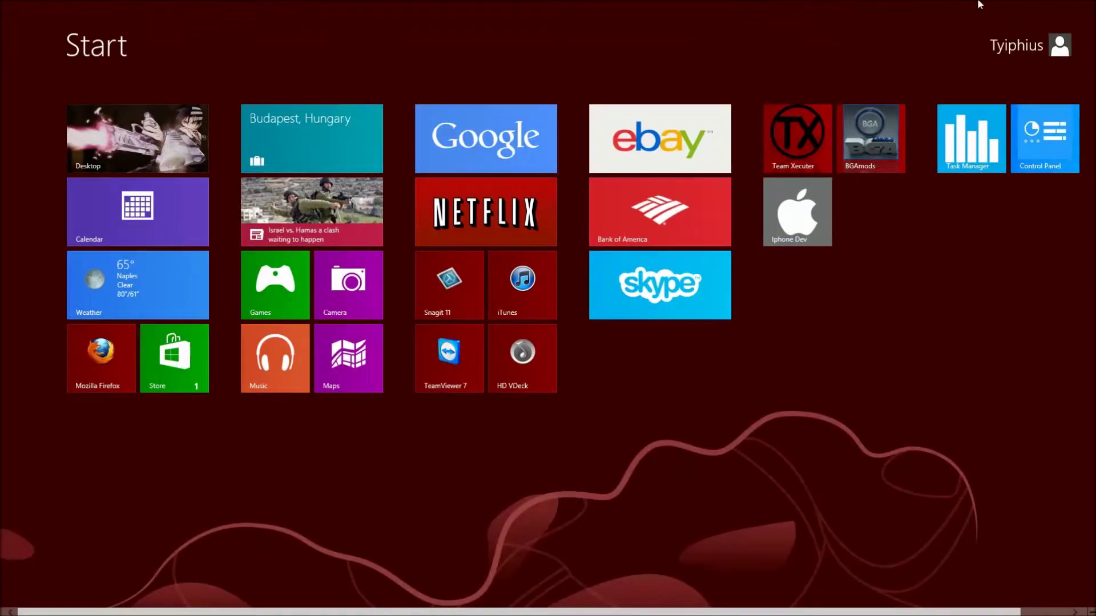
mouse_move(1093, 3)
mouse_move(1070, 198)
left_click(1069, 198)
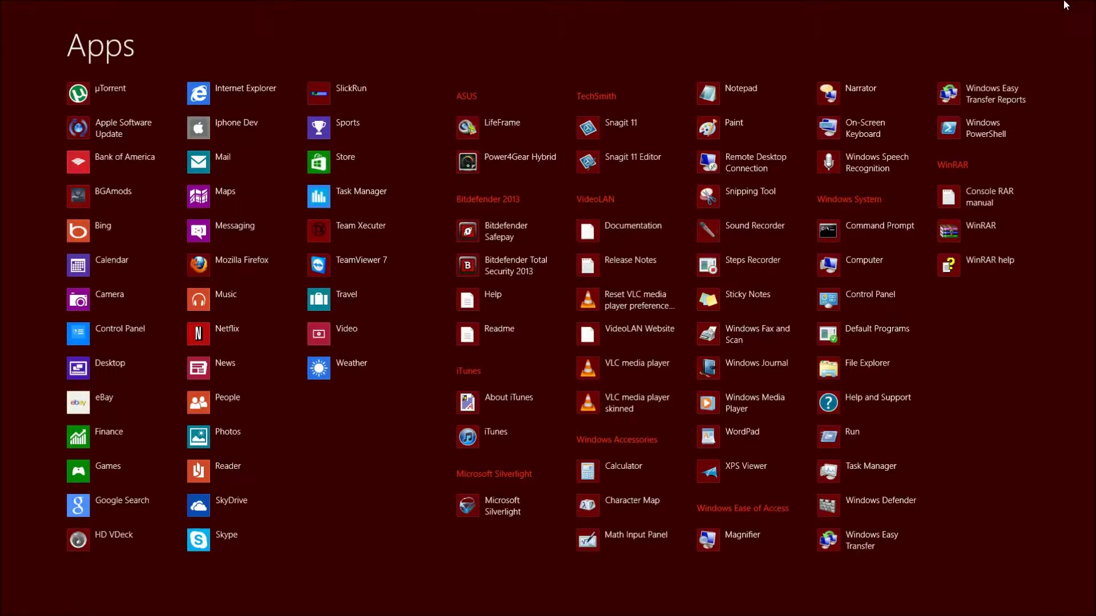
key("super")
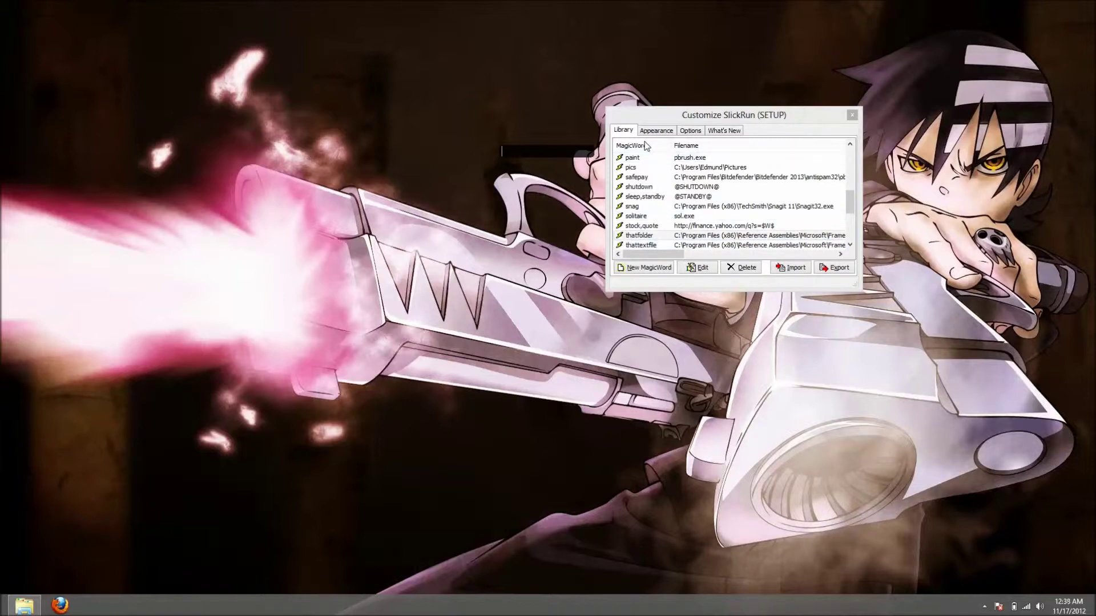
Delete the thatfolder and thattextfile MagicWords from the SlickRun library.
left_click(640, 235)
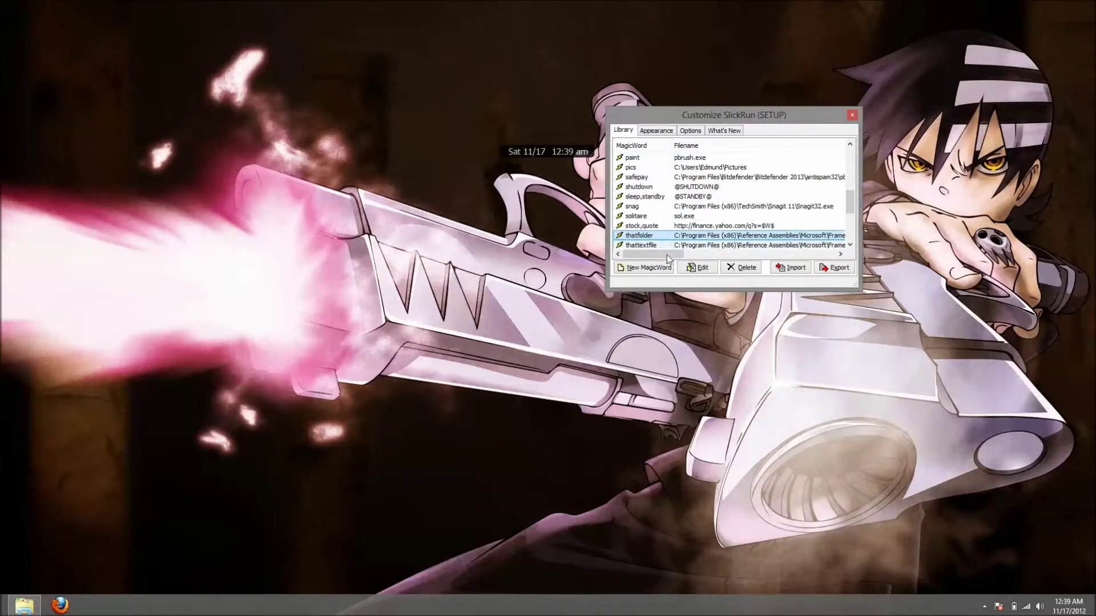
left_click(727, 268)
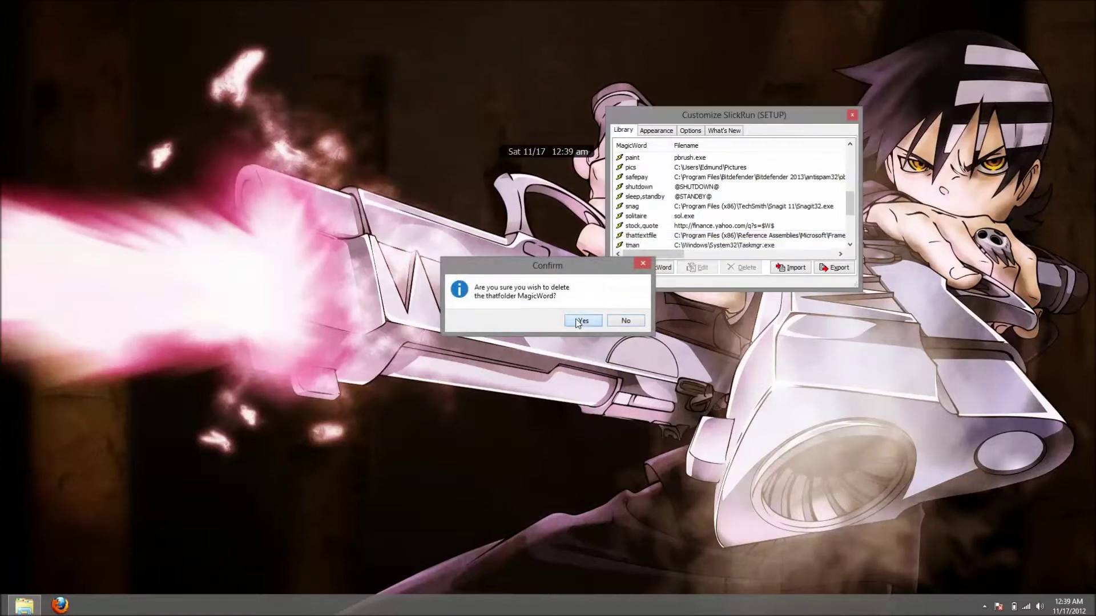
left_click(578, 321)
left_click(639, 246)
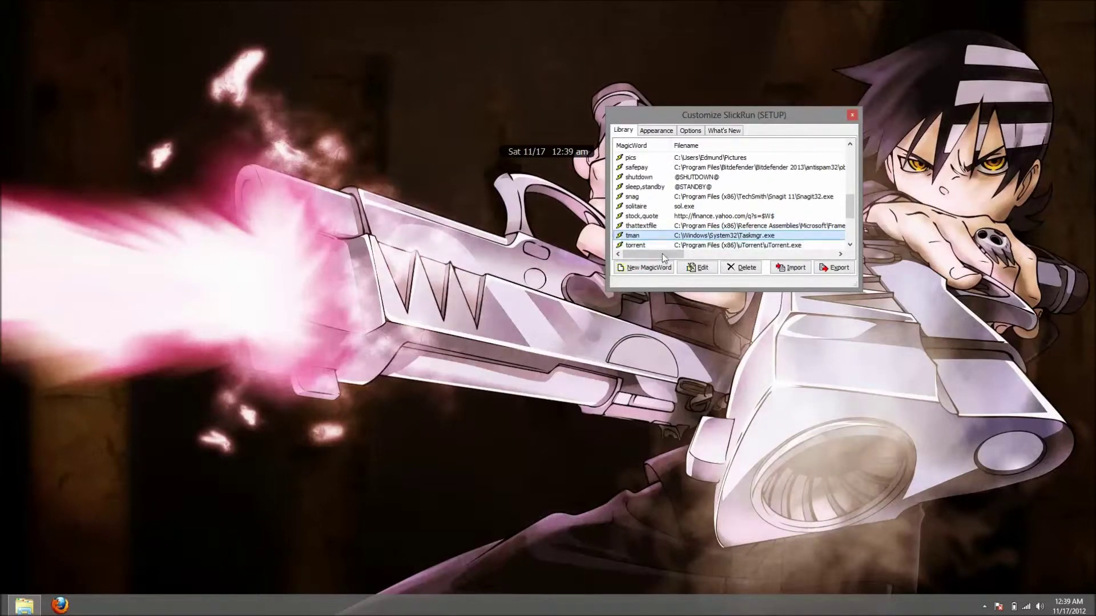
left_click(657, 226)
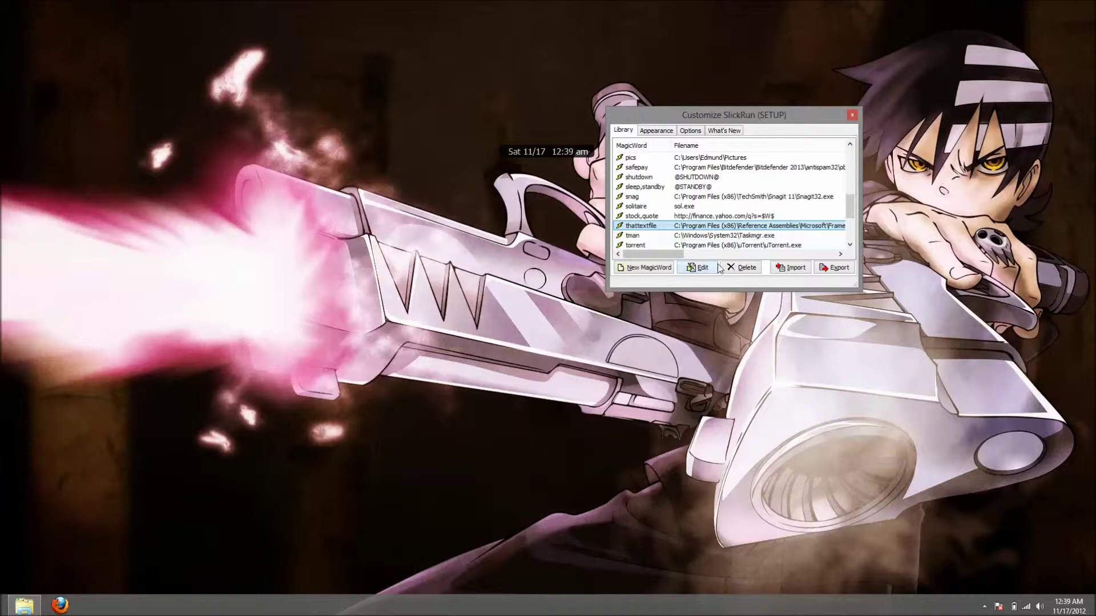
left_click(734, 267)
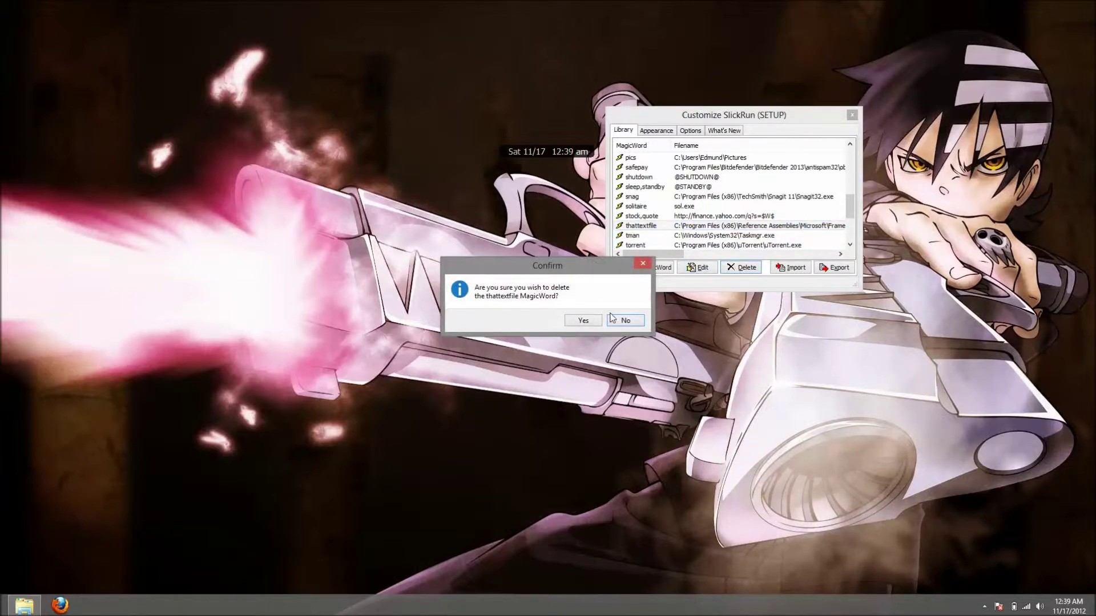
left_click(582, 320)
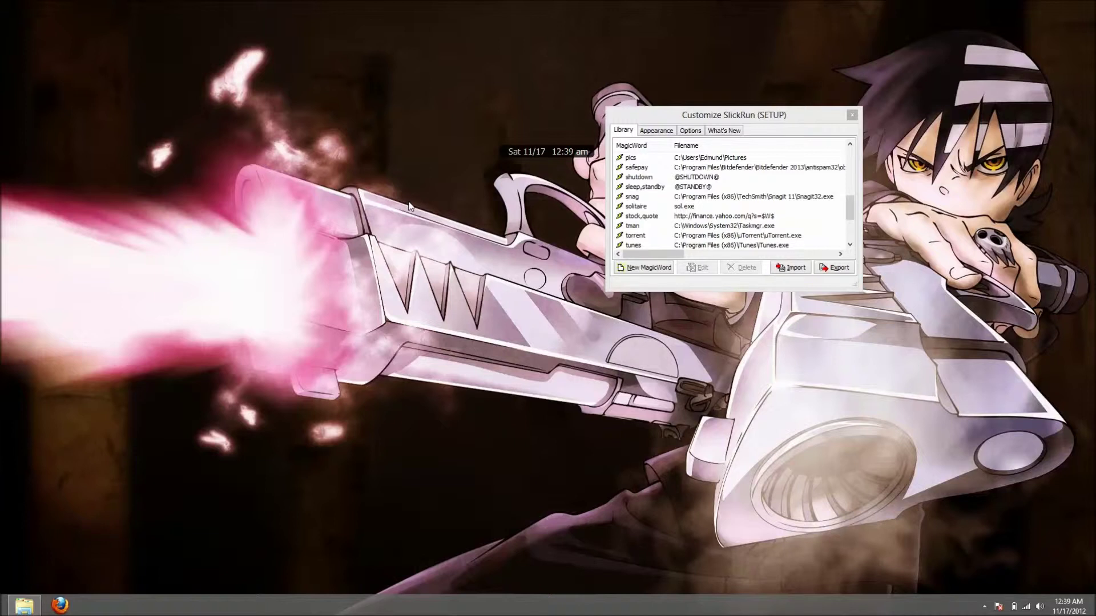
Launch the C: drive from the SlickRun bar and open the Windows\SysWOW64 folder.
key("super+q")
type("c:")
key("Return")
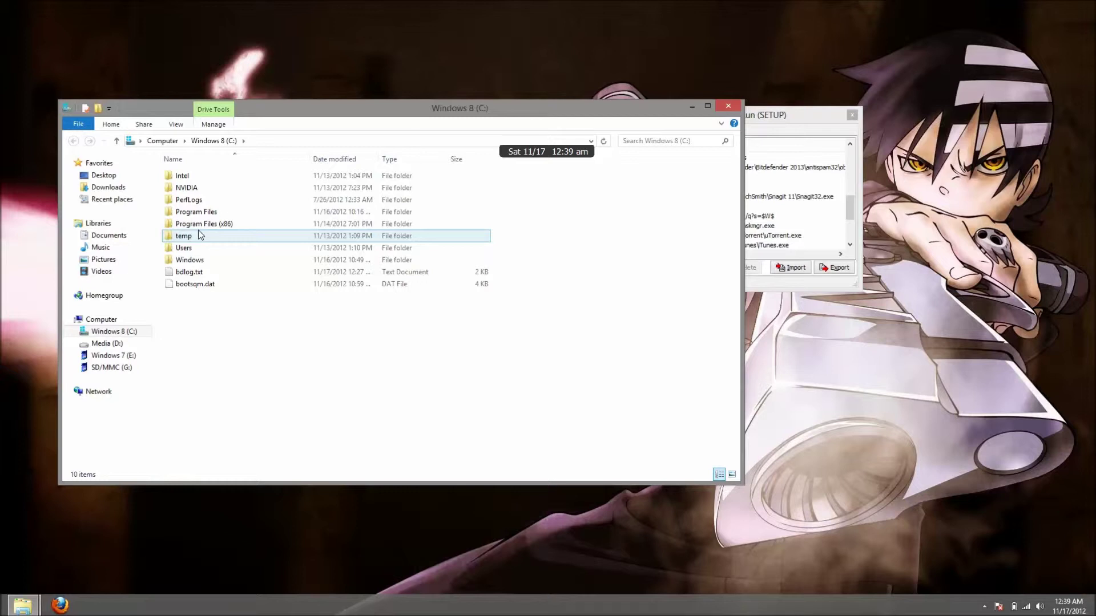
left_click(190, 263)
double_click(190, 262)
scroll(190, 262, "down", 4)
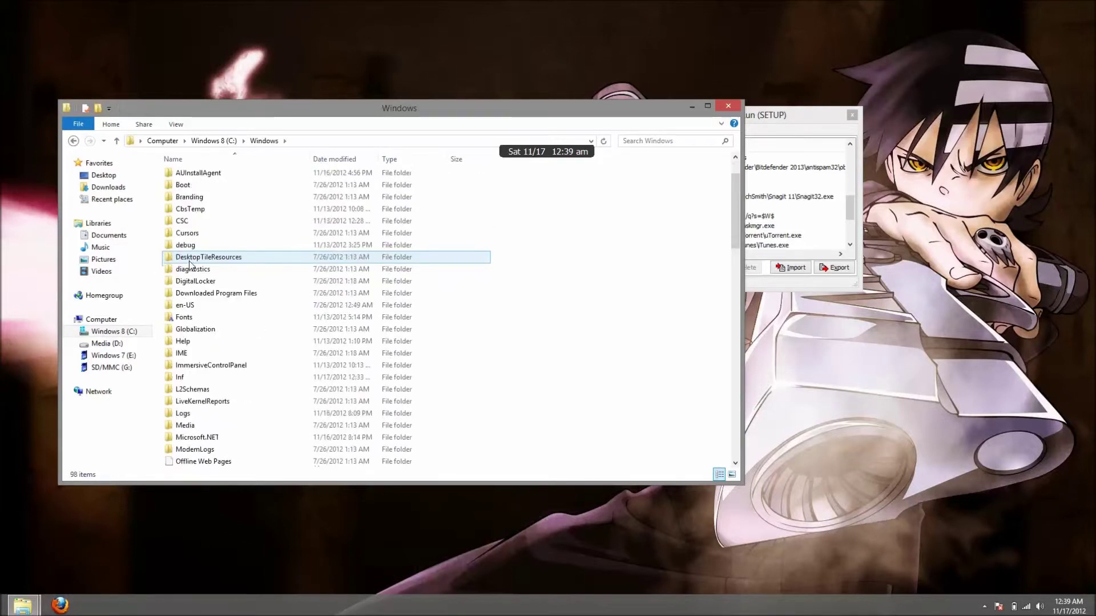
scroll(190, 263, "down", 8)
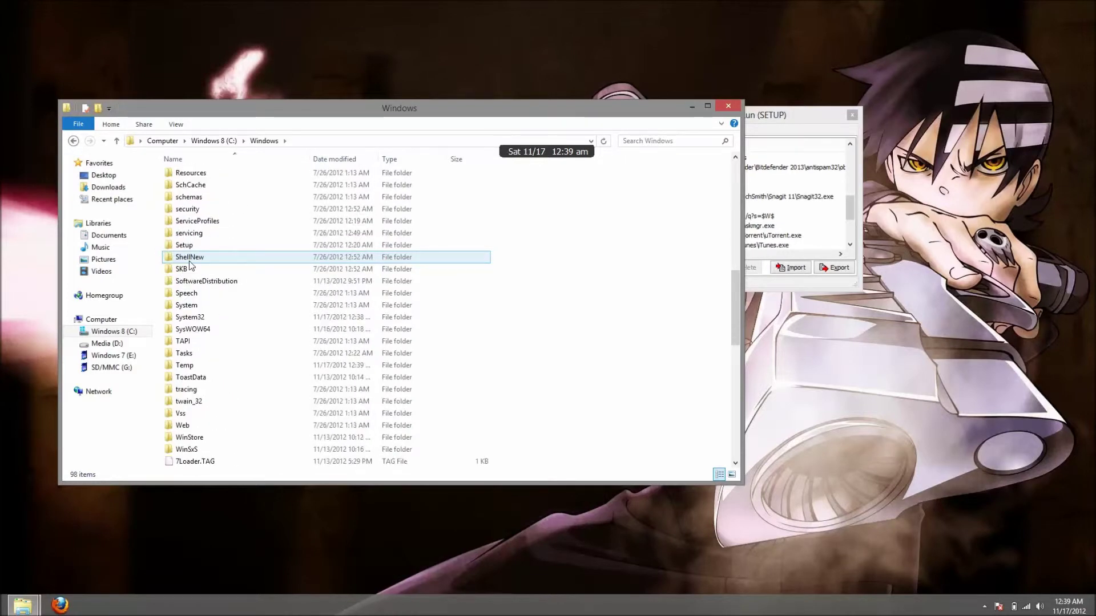
double_click(207, 330)
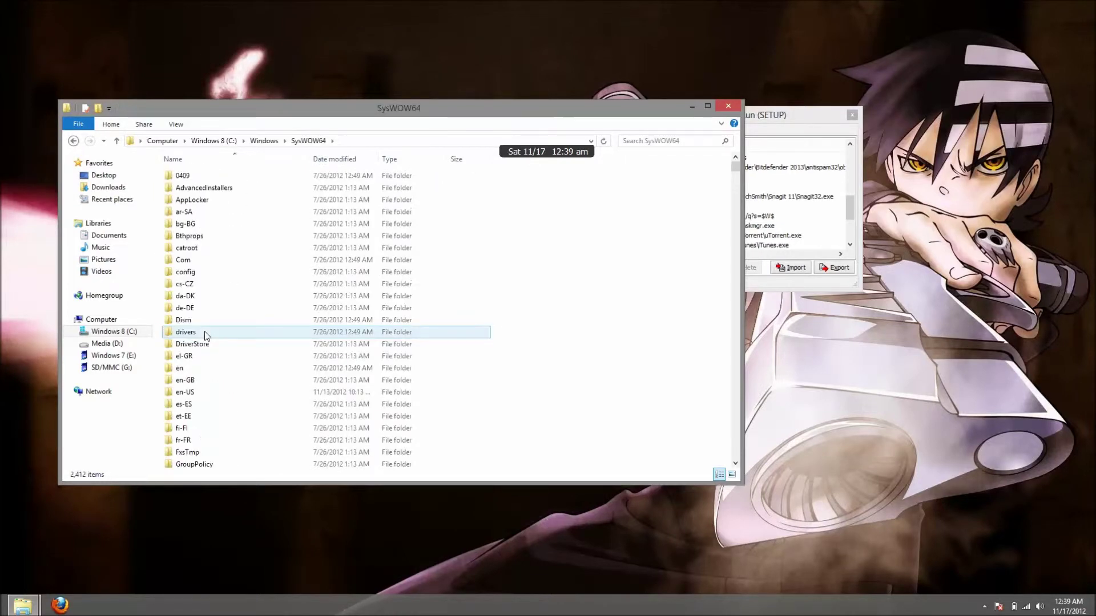
Find compmgmt.msc in the SysWOW64 folder and create a SlickRun MagicWord named manage from it.
scroll(206, 334, "down", 20)
scroll(206, 335, "down", 20)
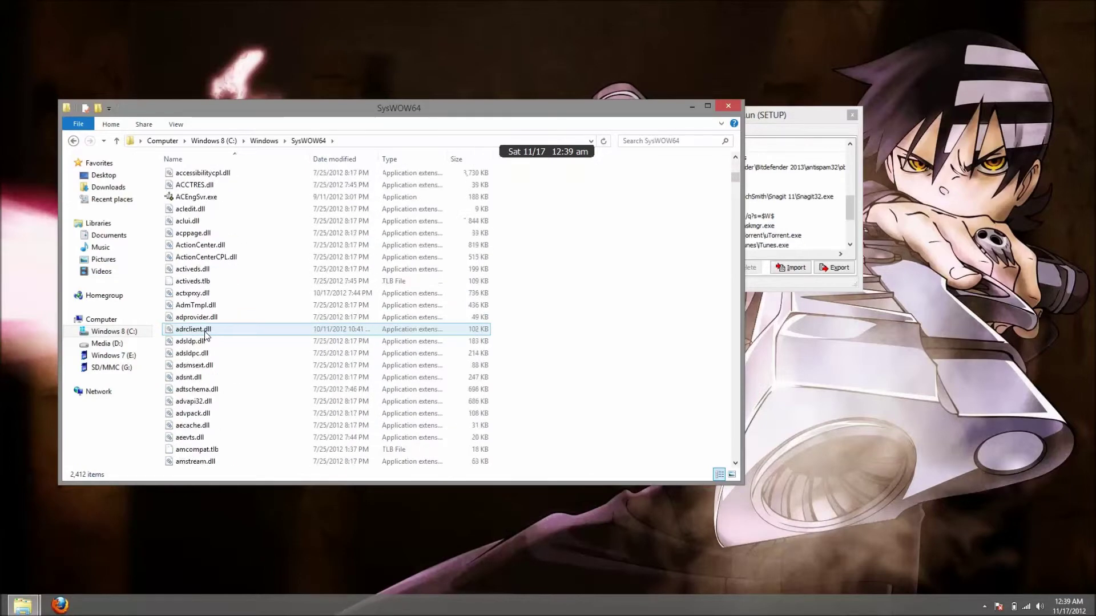
scroll(207, 336, "down", 3)
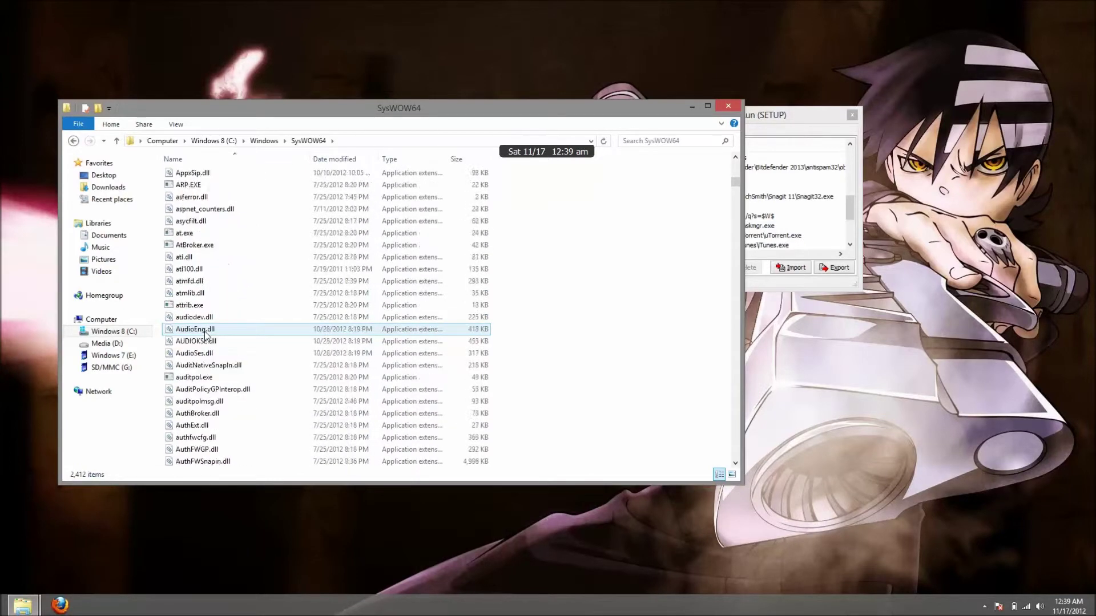
scroll(206, 335, "down", 10)
scroll(205, 336, "down", 6)
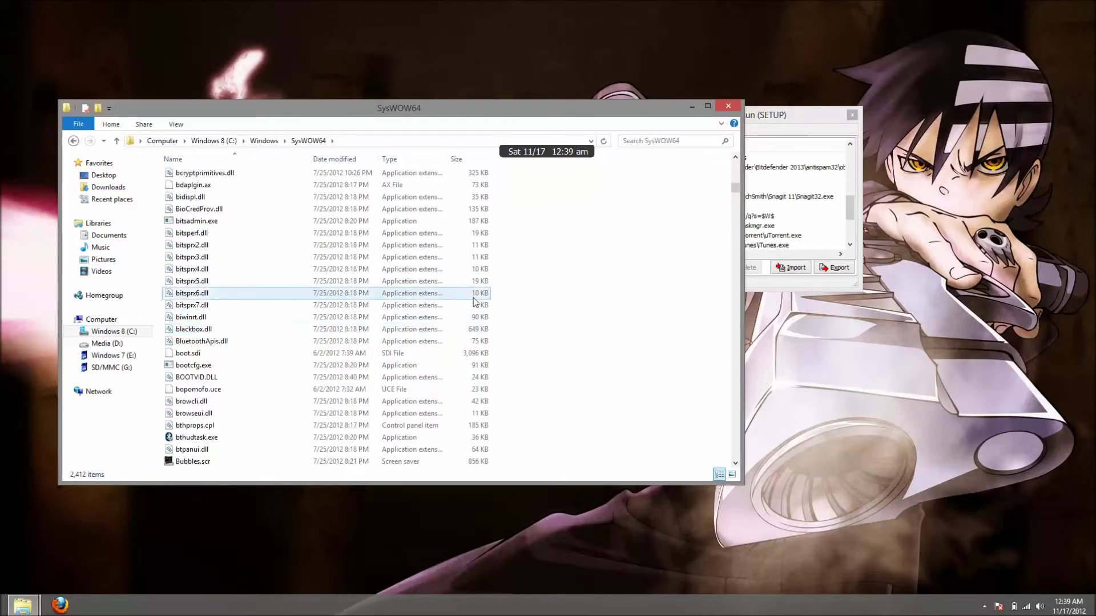
scroll(655, 312, "down", 3)
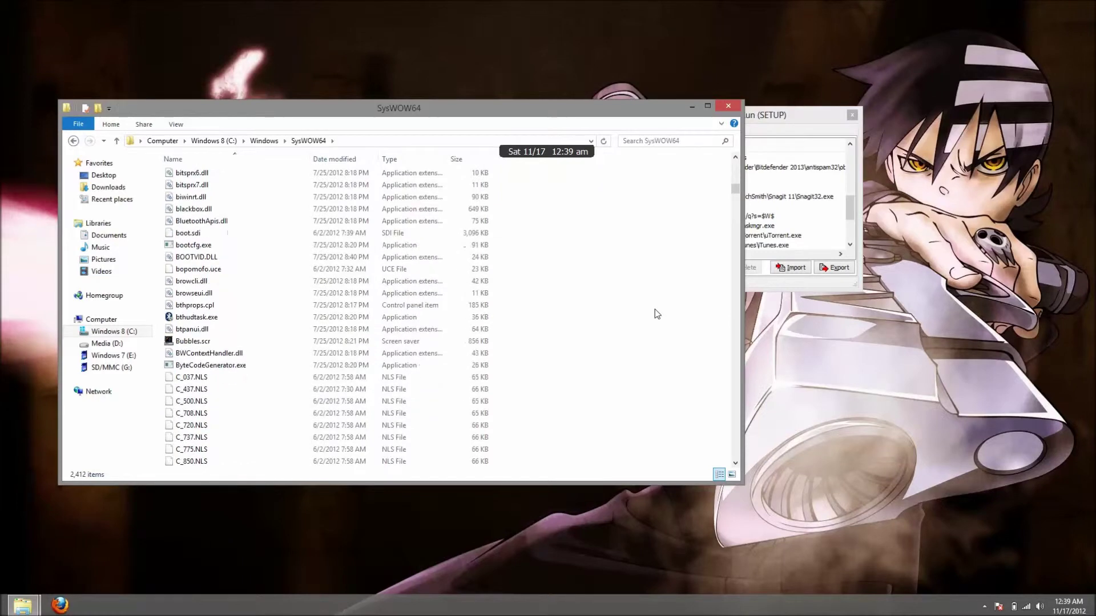
scroll(656, 312, "down", 8)
scroll(657, 313, "down", 10)
scroll(656, 313, "down", 12)
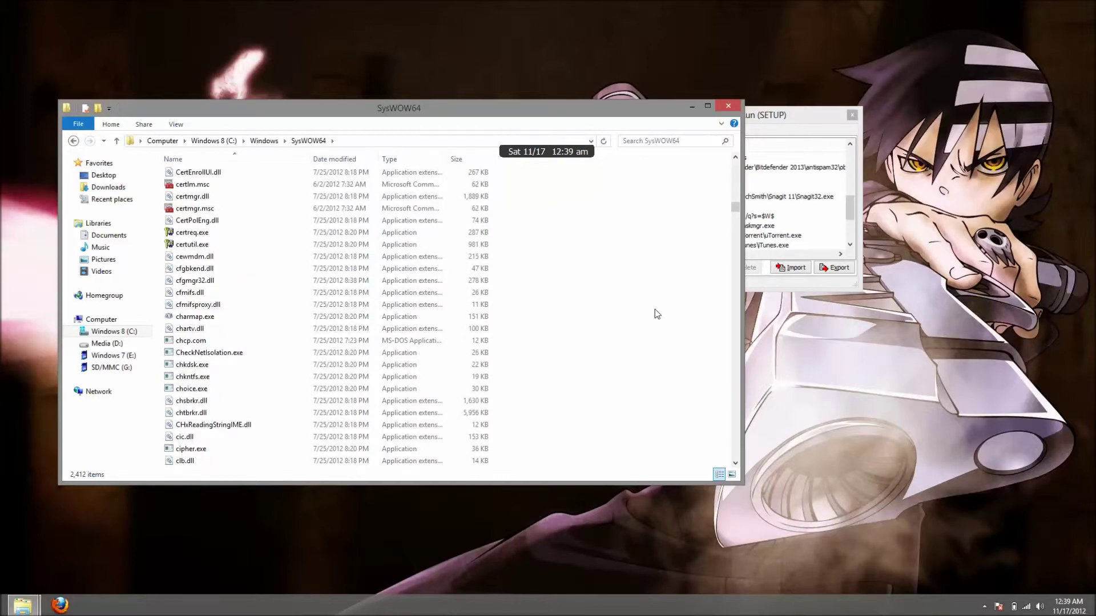
scroll(657, 313, "down", 5)
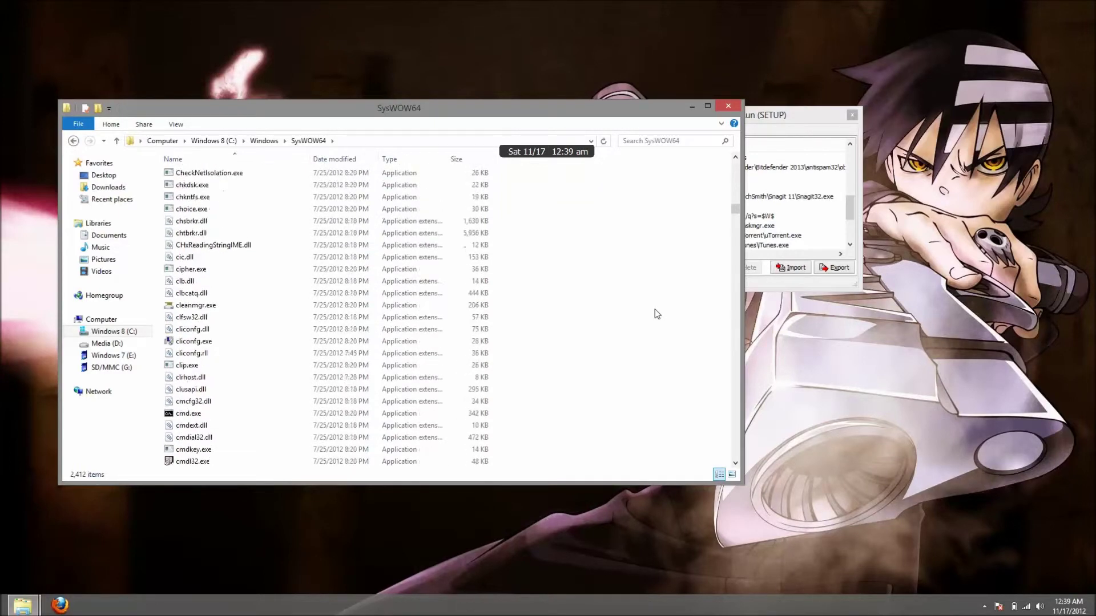
scroll(656, 314, "down", 3)
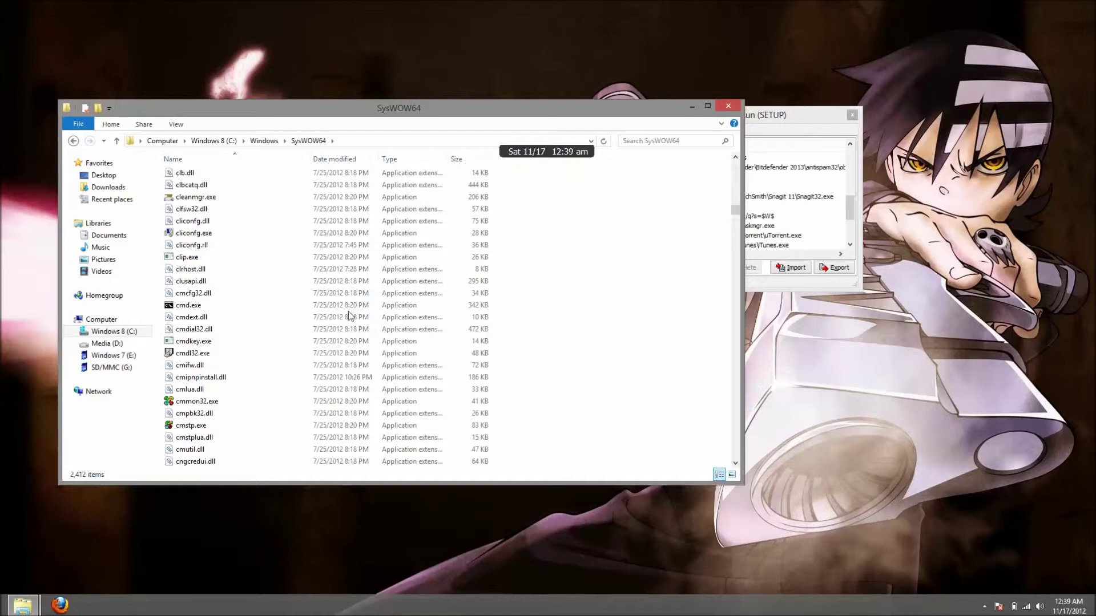
scroll(265, 362, "down", 6)
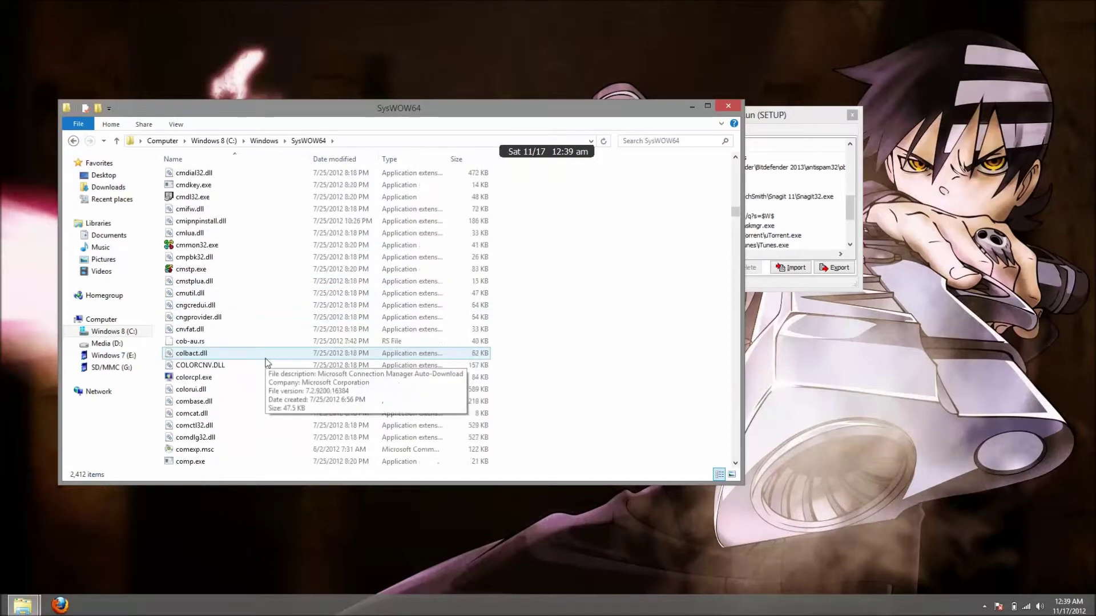
scroll(264, 361, "down", 1)
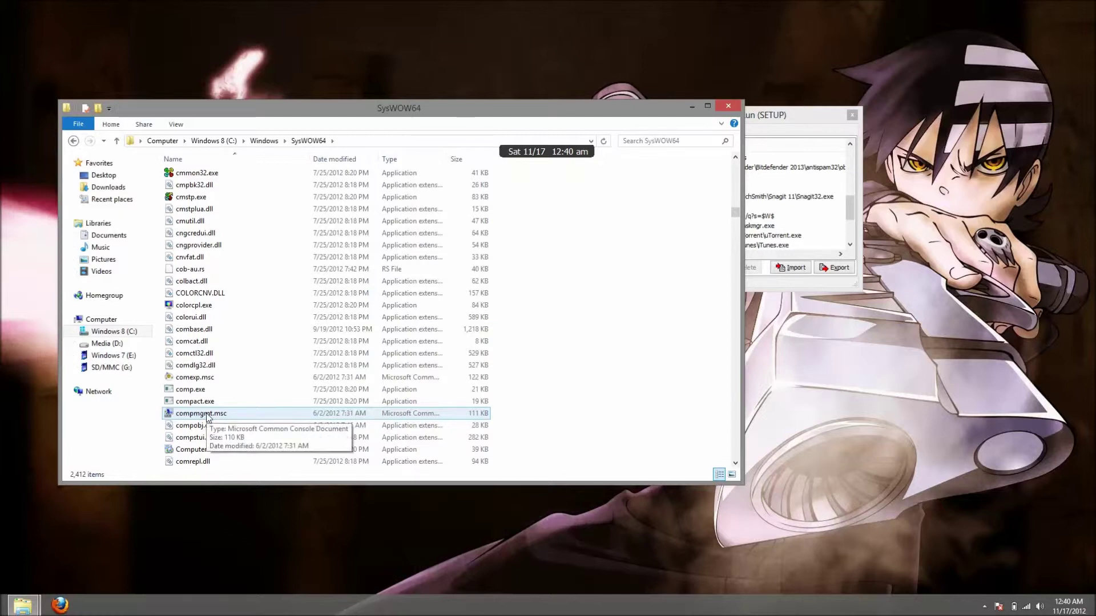
left_click_drag(206, 417, 570, 153)
type("mana")
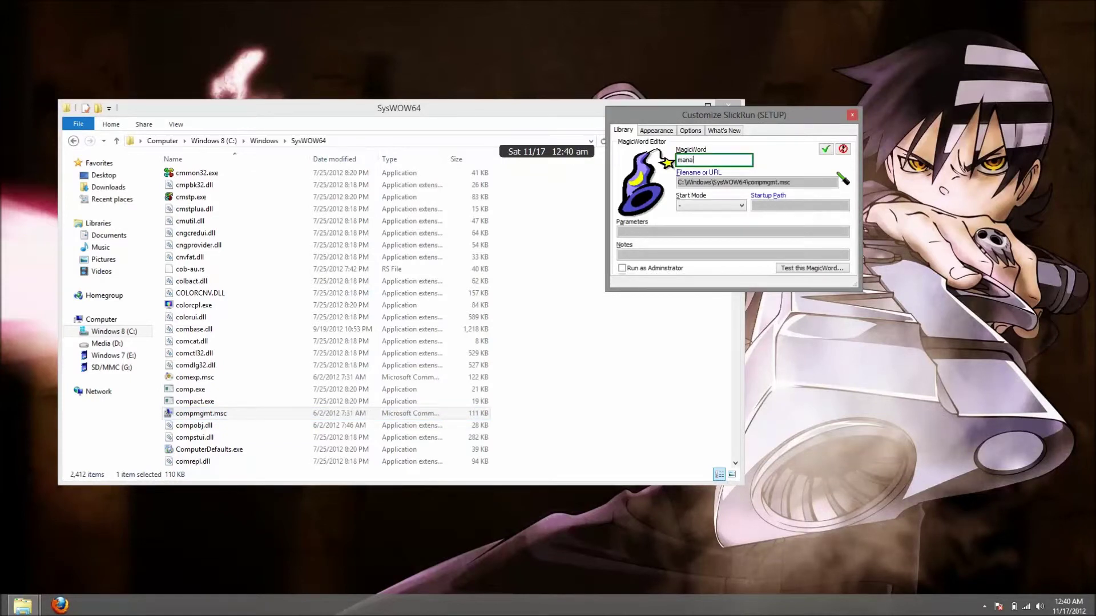
type("ge")
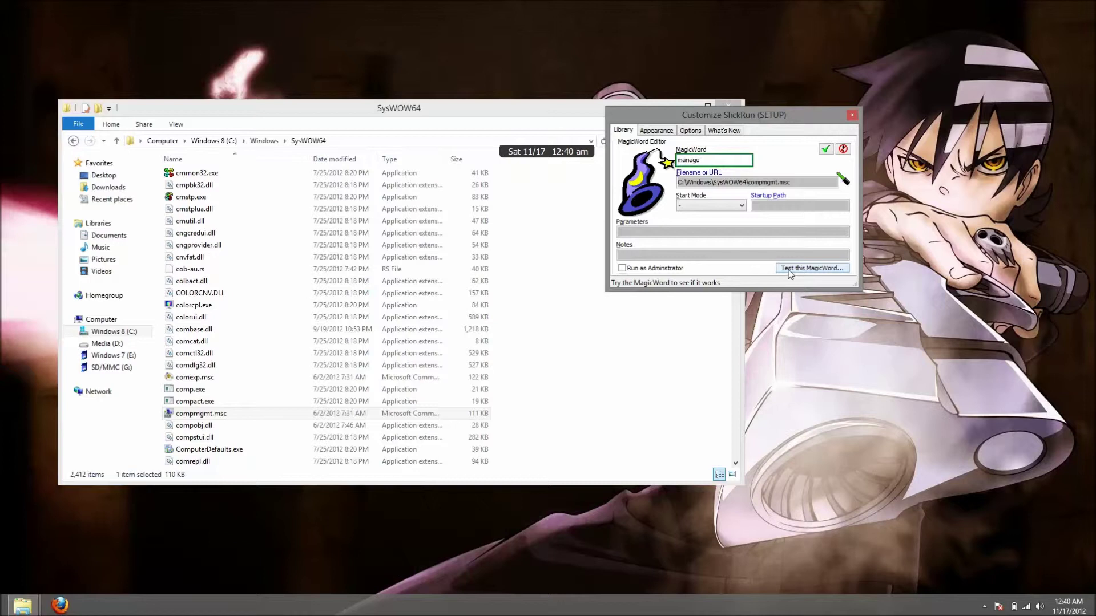
Test the manage MagicWord, dismiss the test message and bring the SysWOW64 folder window to the front.
left_click(790, 269)
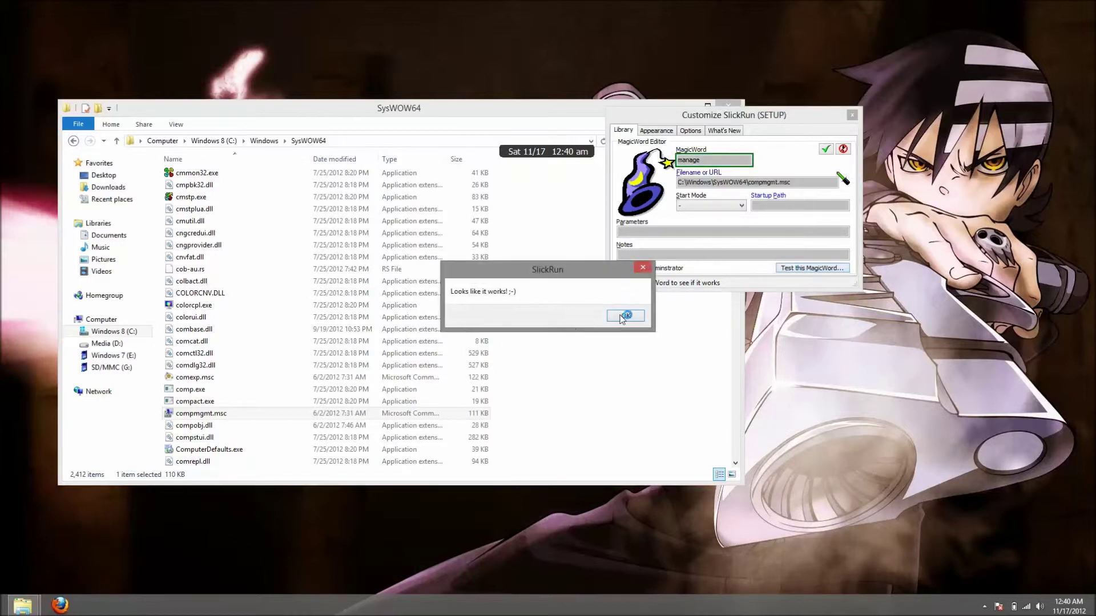
left_click(625, 316)
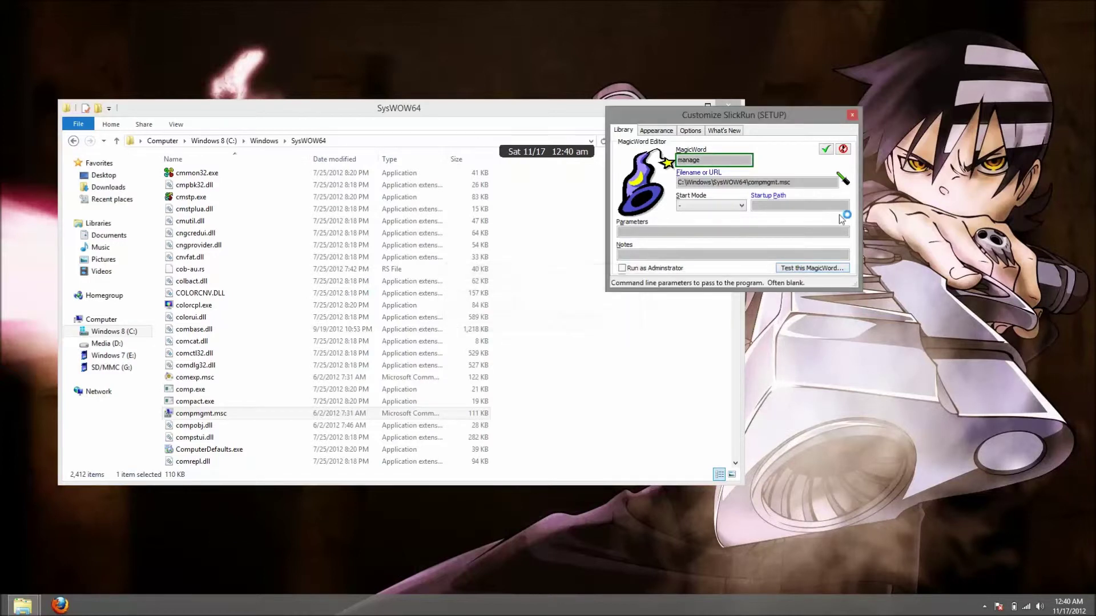
left_click(561, 111)
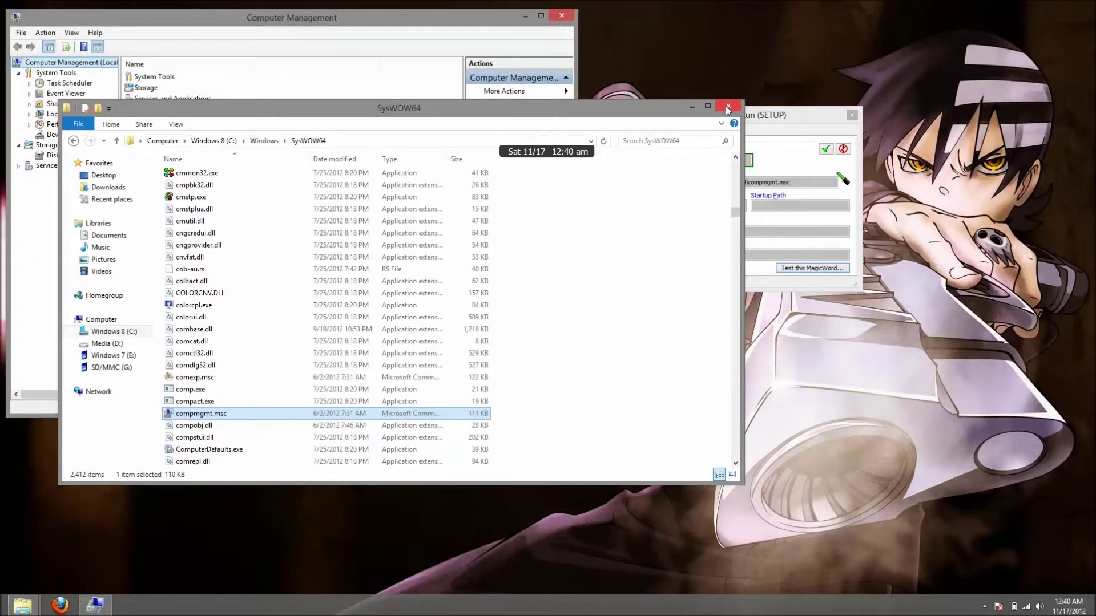
Save the manage MagicWord and close the SysWOW64, SlickRun setup and Computer Management windows.
left_click(725, 105)
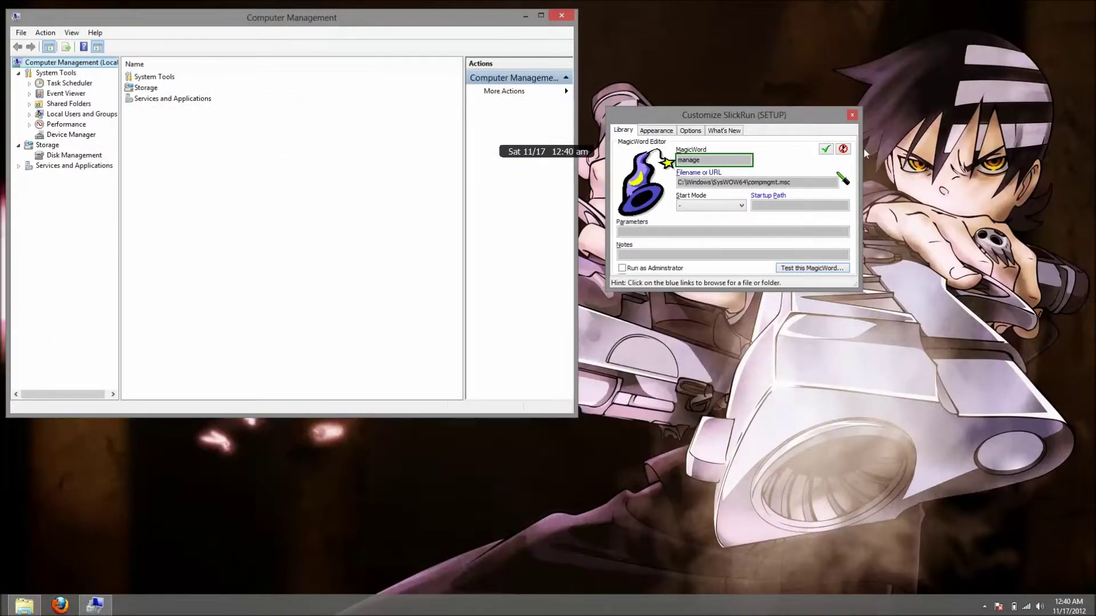
left_click(831, 149)
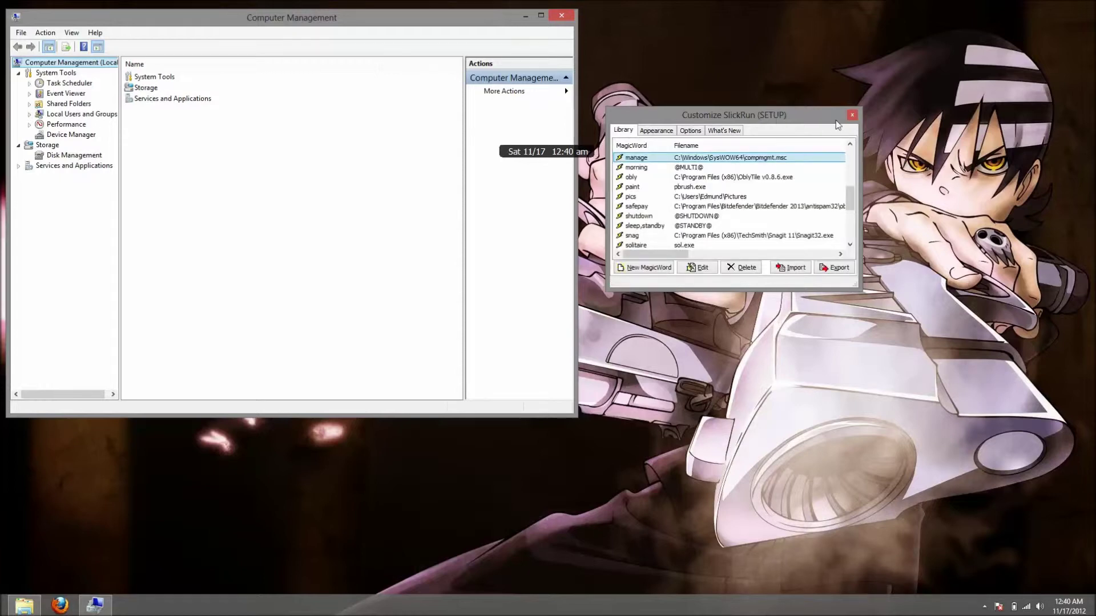
left_click(851, 116)
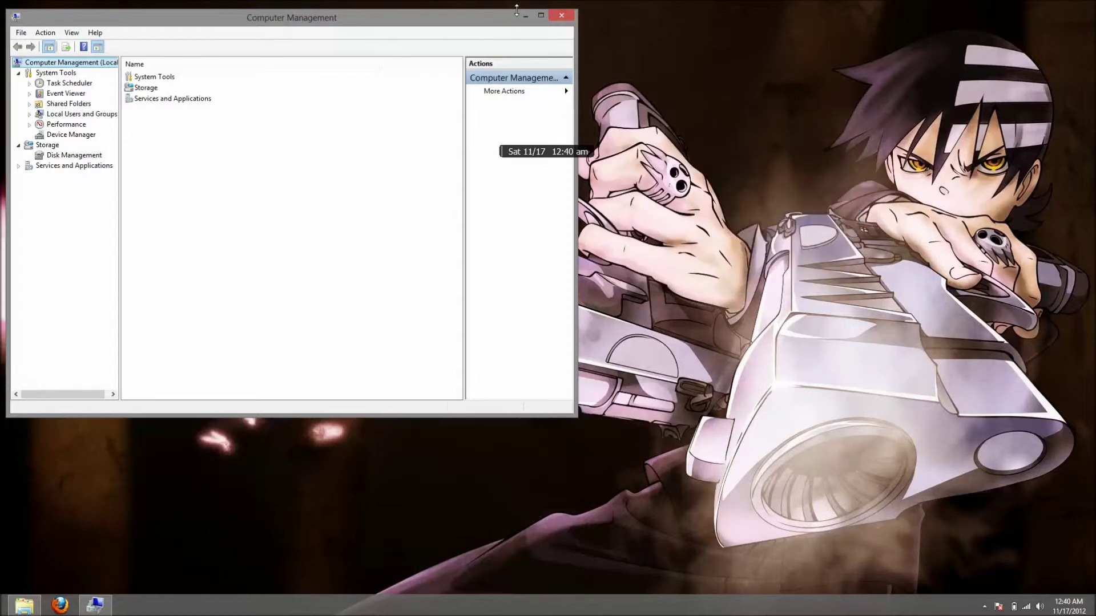
left_click(561, 17)
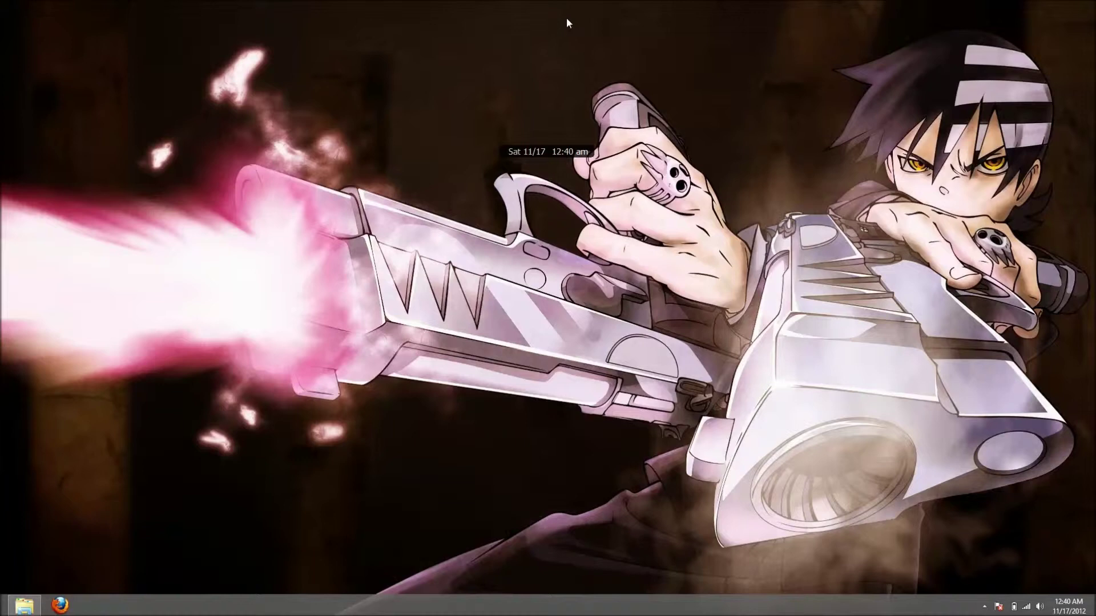
Launch Control Panel from the SlickRun bar and display all its items as small icons.
key("super+q")
type("d")
key("Return")
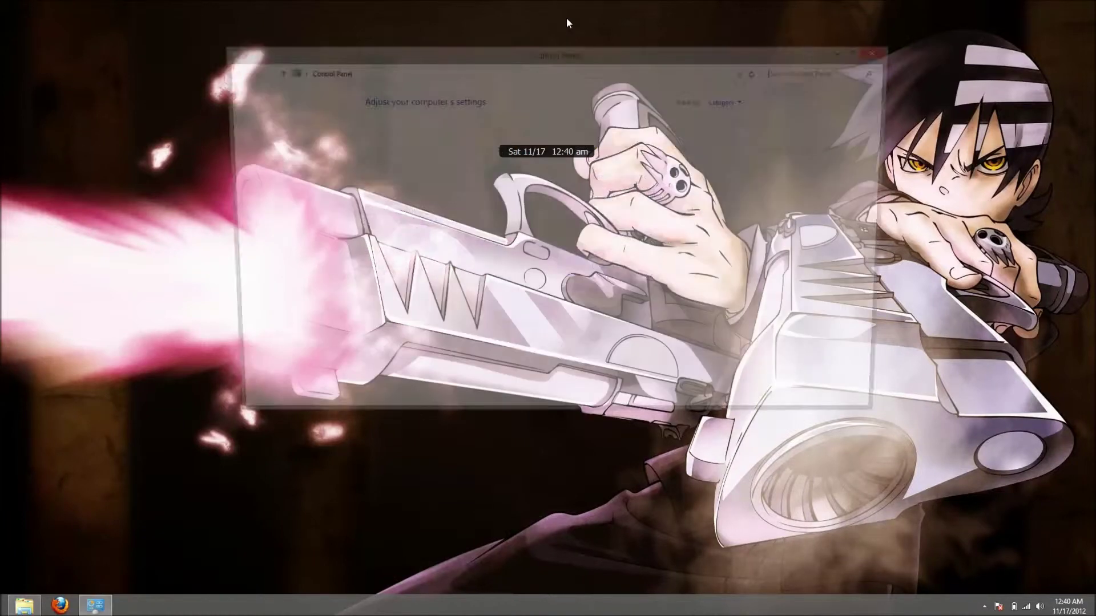
left_click(733, 101)
left_click(741, 145)
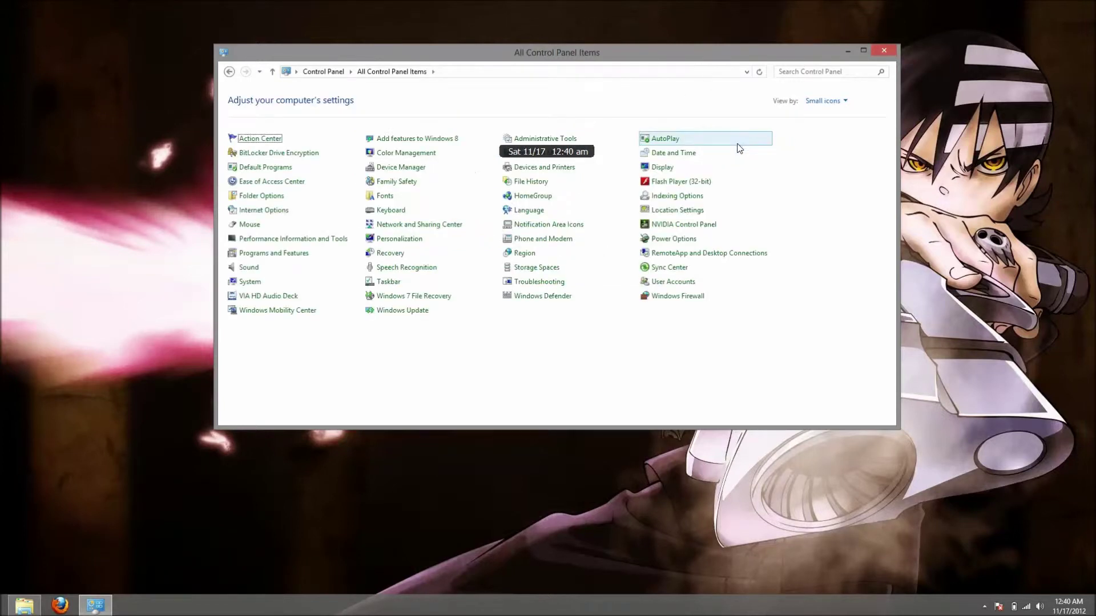
Check which options the Keyboard item offers, dismiss them and close Control Panel.
right_click(377, 207)
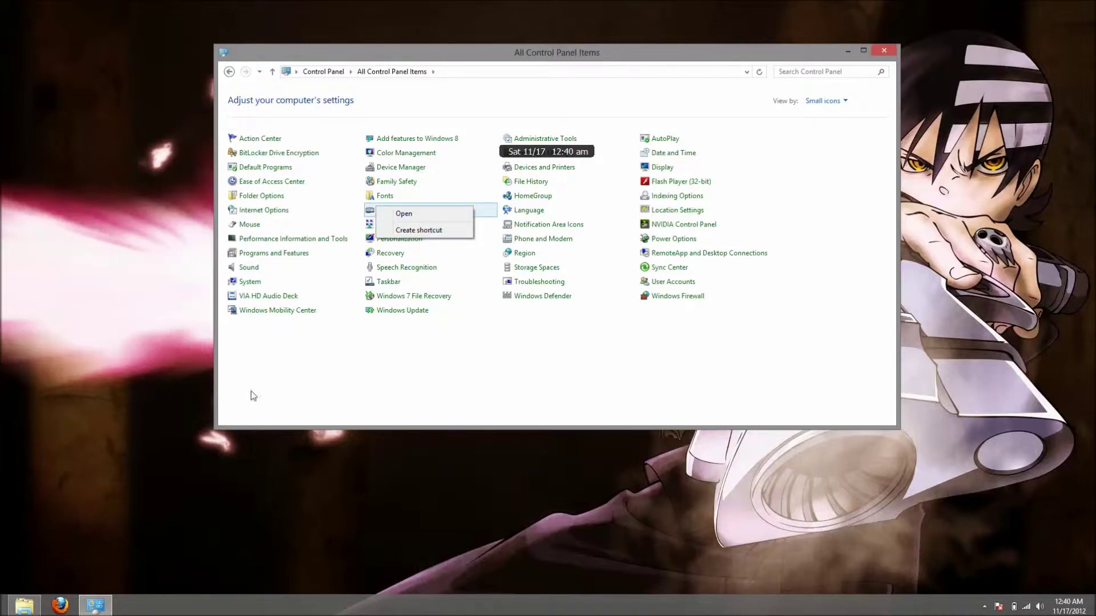
left_click(347, 371)
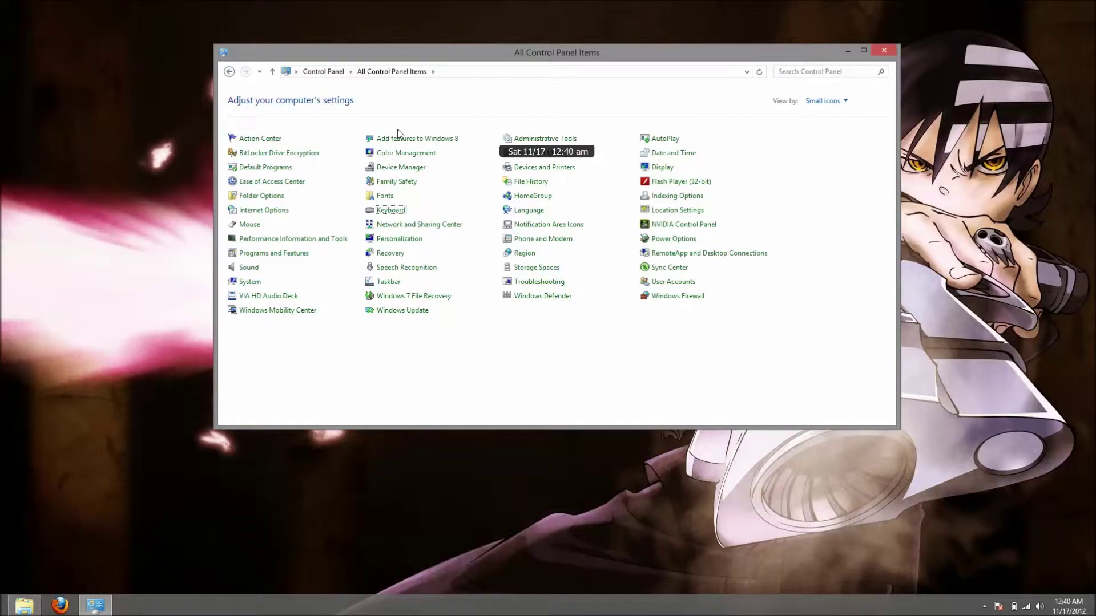
left_click(885, 50)
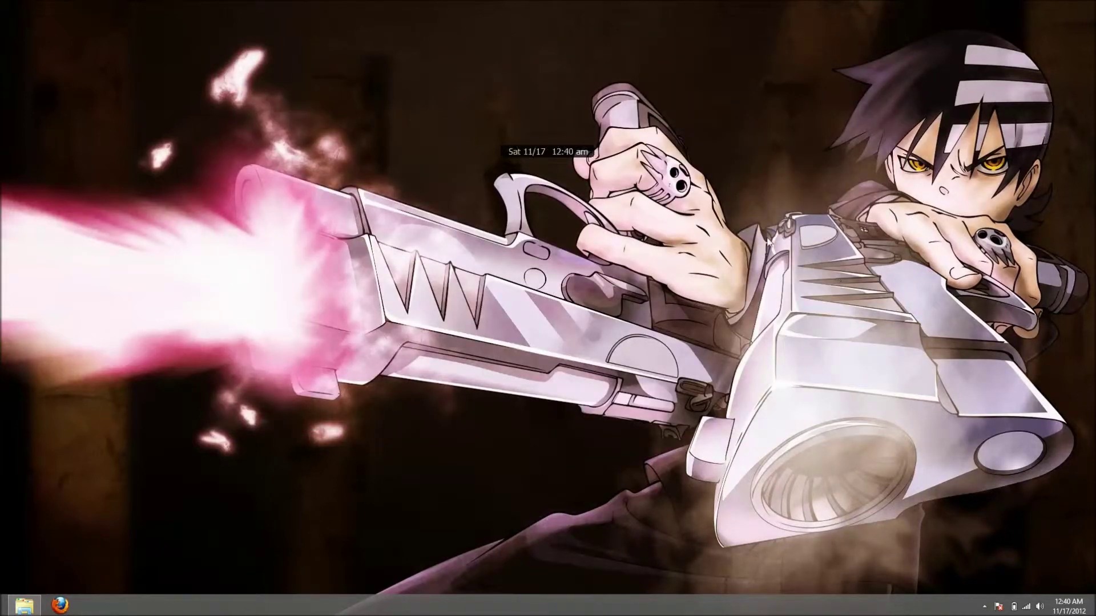
Move the SlickRun bar to just above the taskbar clock and launch OblyTile.
left_click_drag(548, 151, 1043, 585)
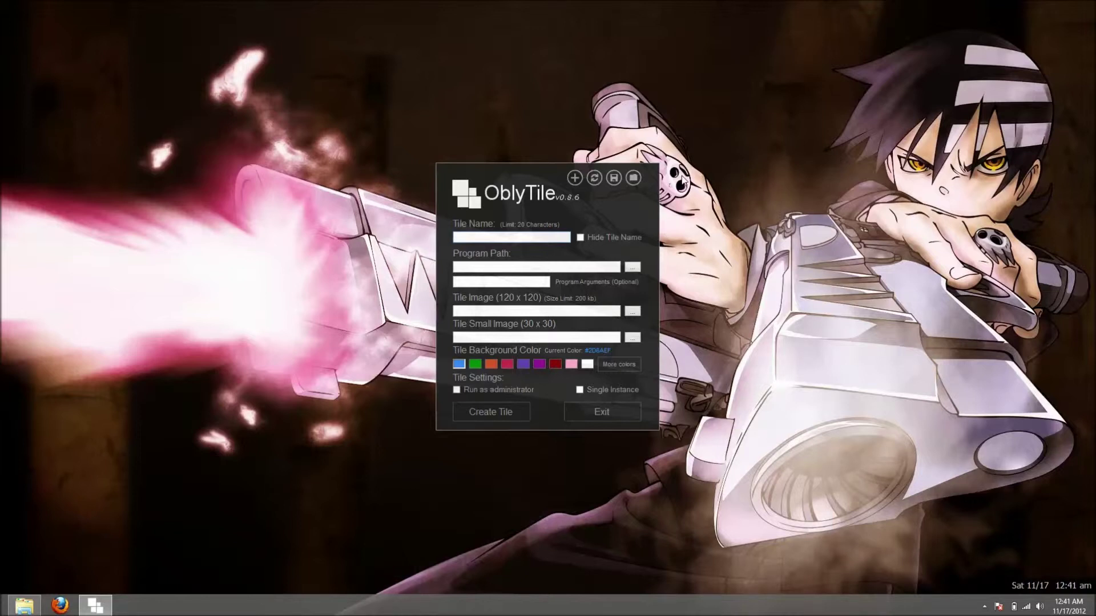
Show the custom tiles on the Start screen, launch the Team Xecuter tile and close the Firefox window.
key("super")
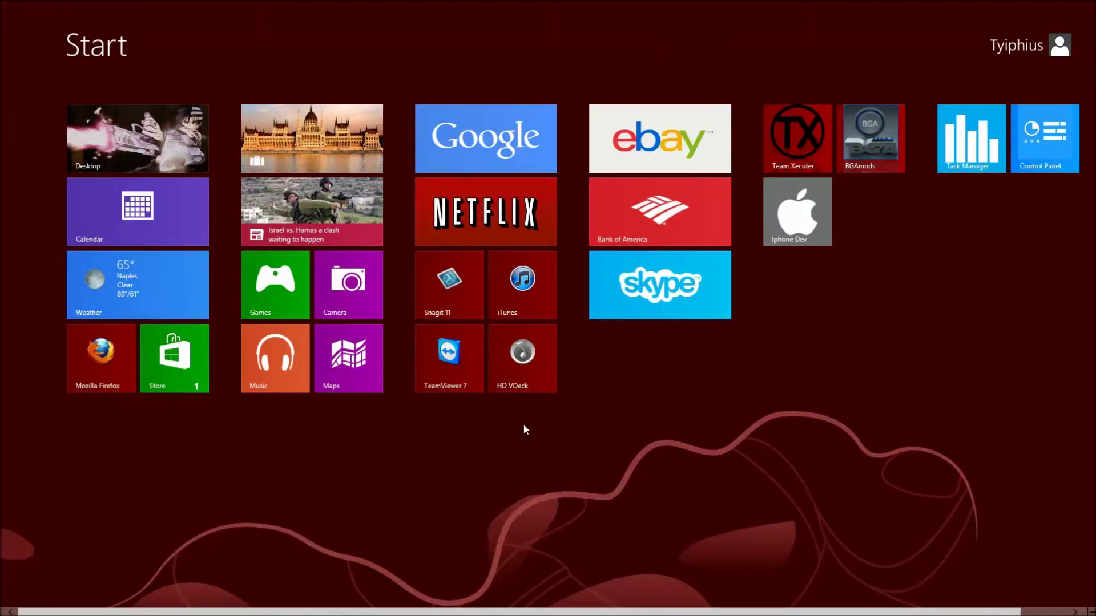
right_click(795, 335)
key("Escape")
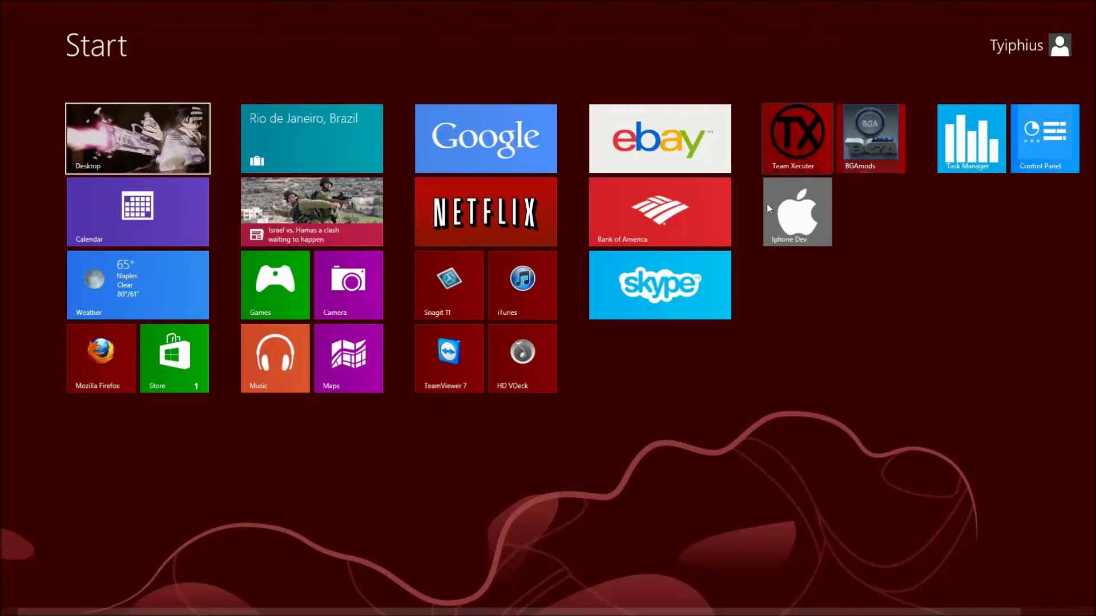
left_click(779, 130)
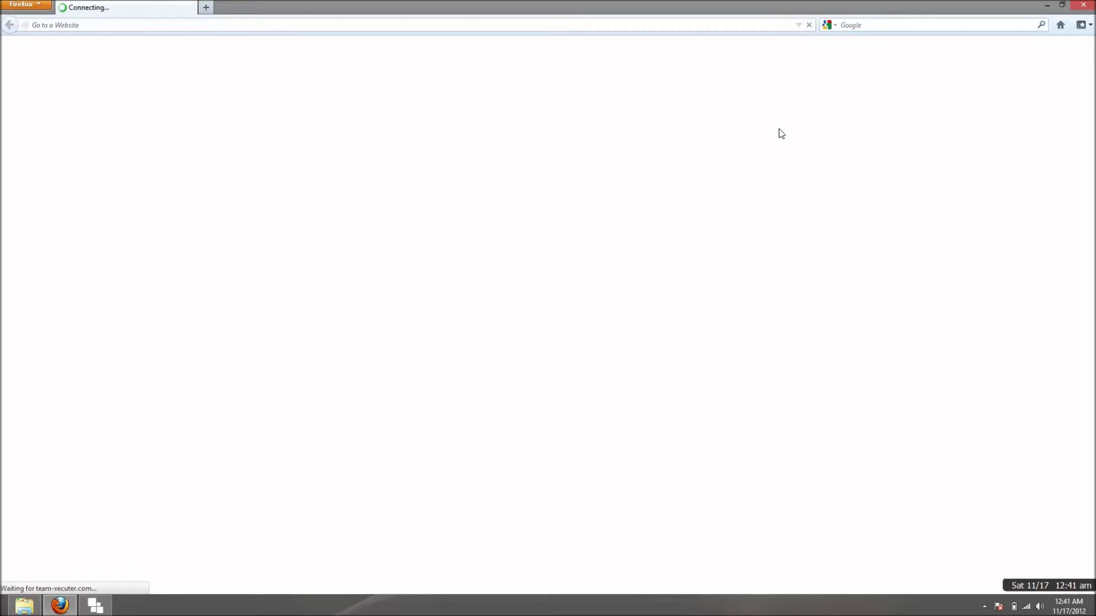
mouse_move(1094, 0)
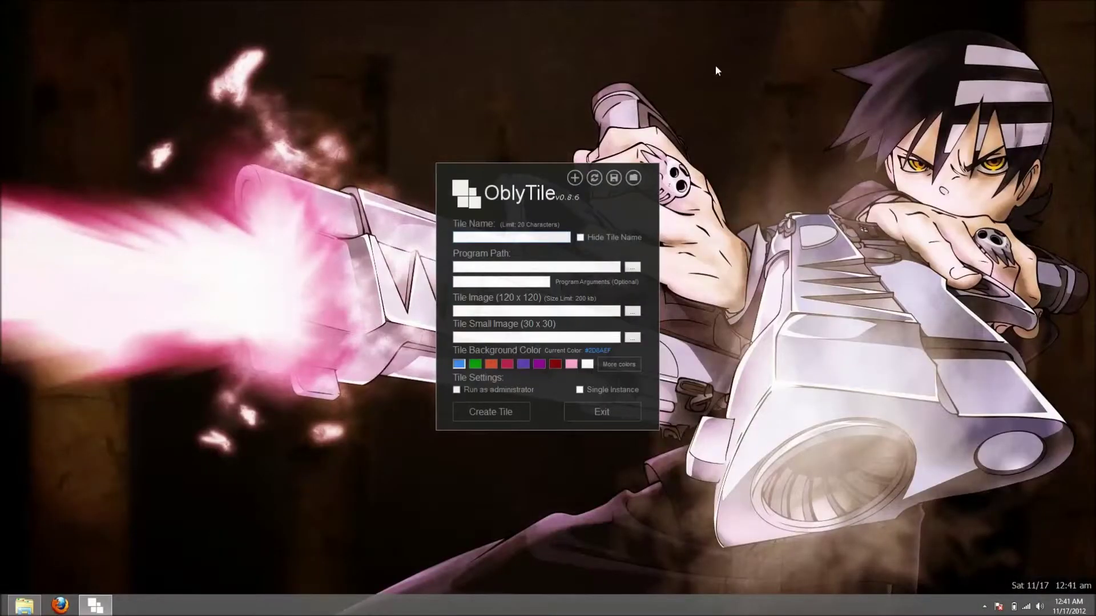
Name the new tile Youtube and set its program path to the Youtube shortcut in the user's Favorites folder.
left_click(503, 235)
type("T")
type("outube")
left_click(632, 267)
left_click(659, 275)
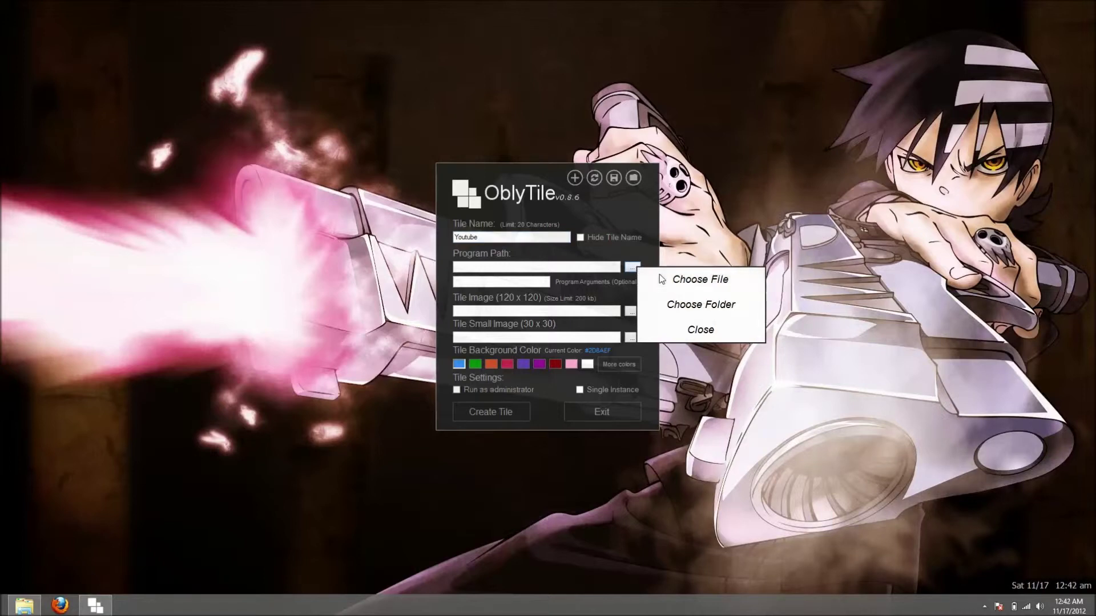
scroll(602, 338, "up", 1)
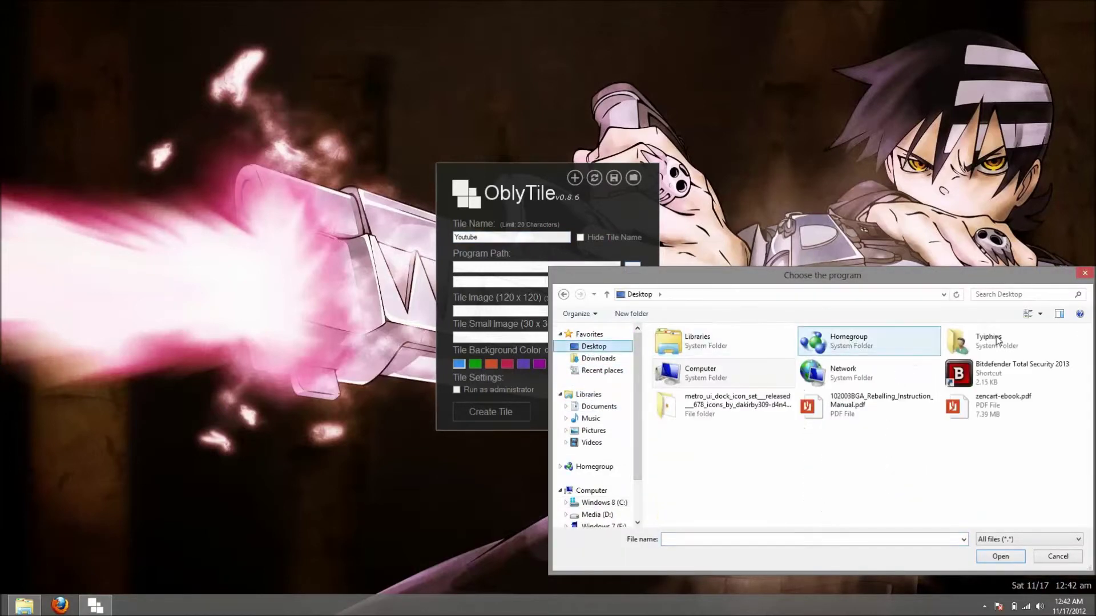
double_click(970, 343)
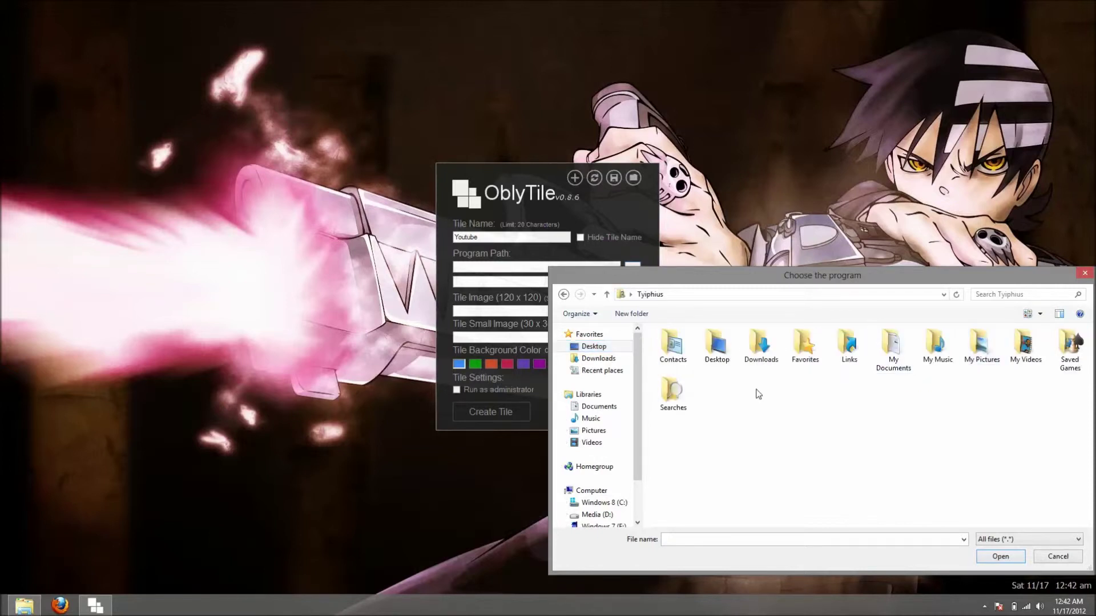
double_click(814, 357)
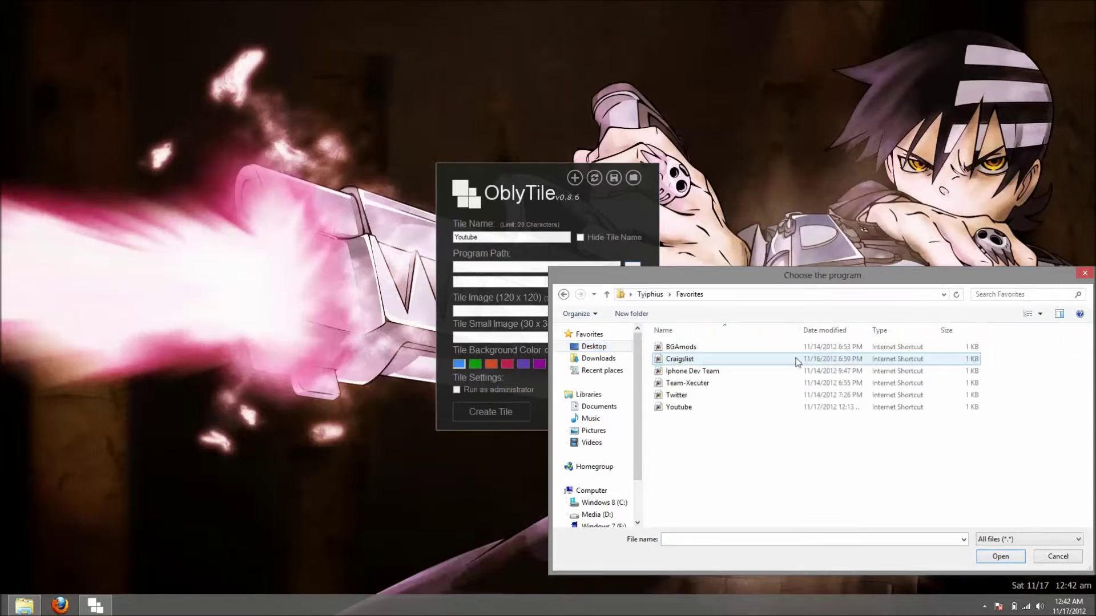
left_click(708, 407)
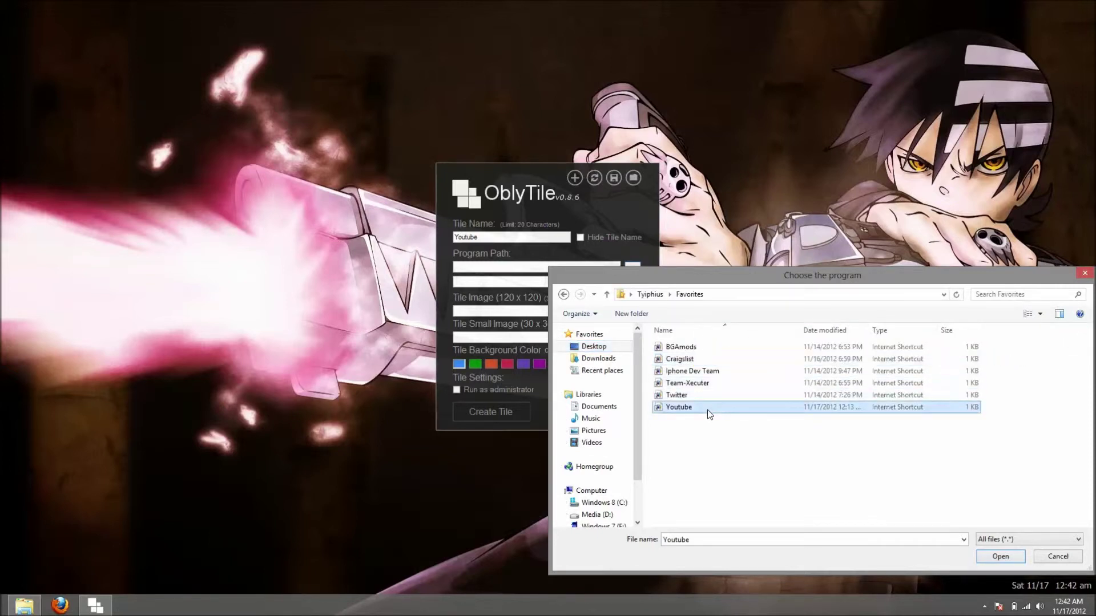
left_click(1001, 557)
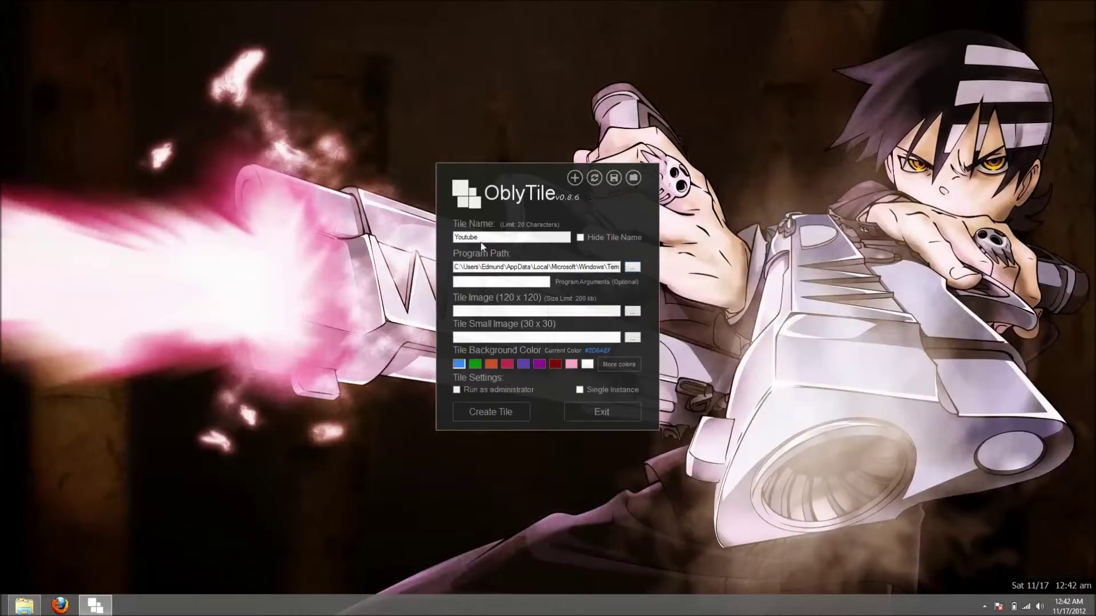
Set the 120 x 120 tile image to Yahoo! alt 2_mirror.png from Metro Icons Reflective\Internet Shortcuts in the desktop's metro icon set folder.
left_click(634, 311)
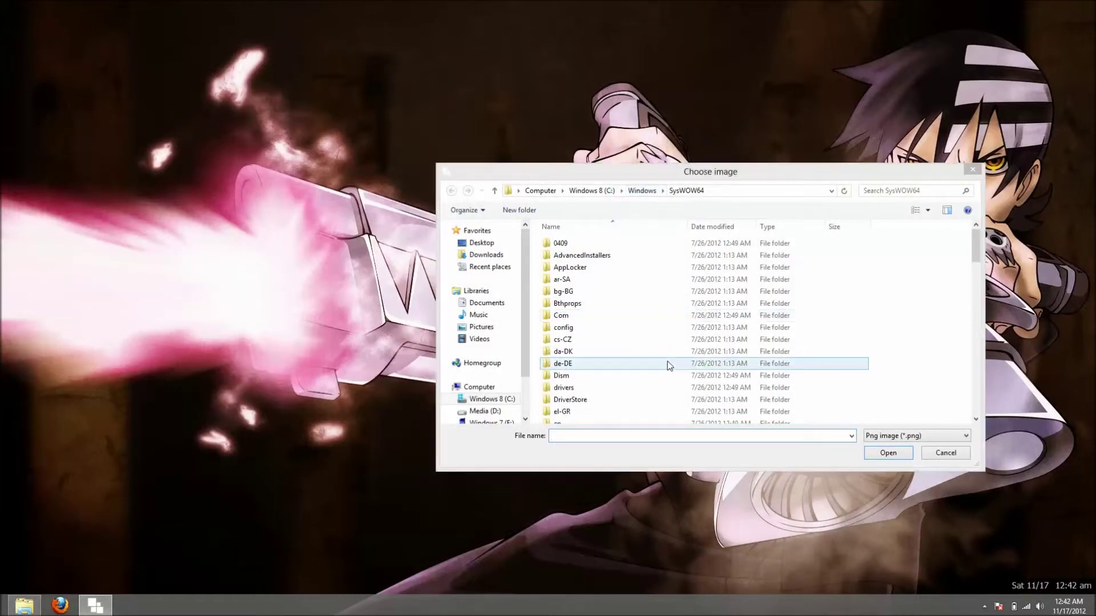
left_click(481, 243)
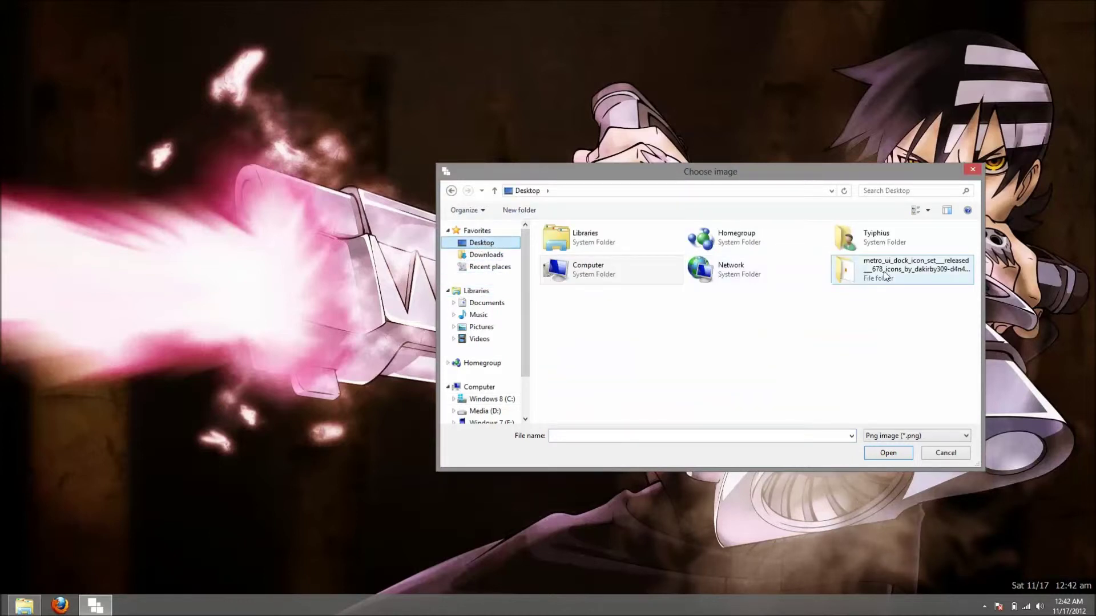
double_click(885, 276)
left_click(599, 271)
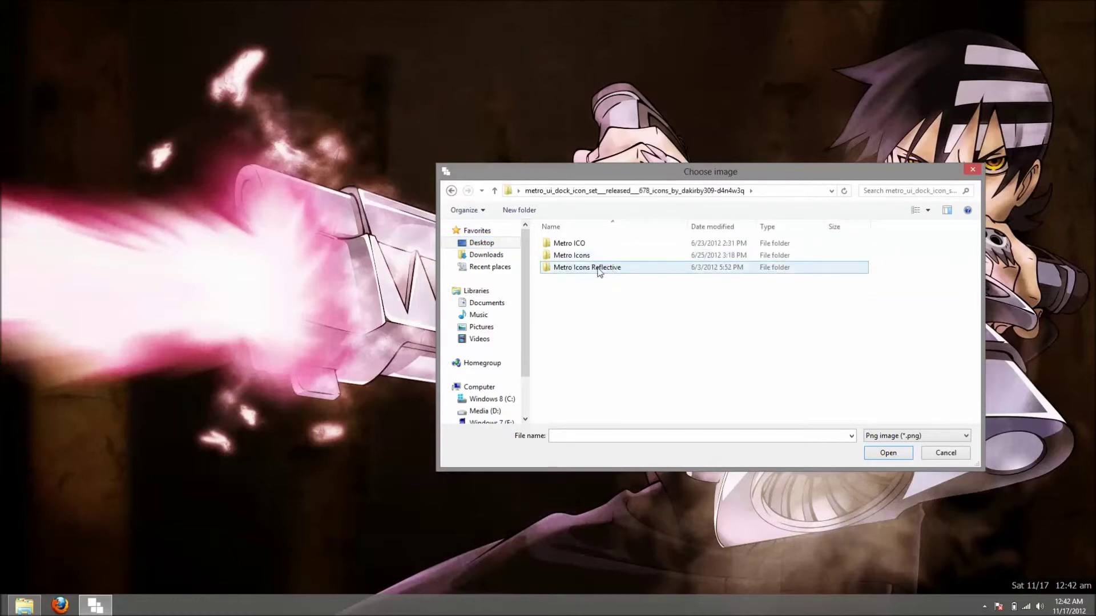
double_click(598, 271)
left_click(598, 293)
double_click(598, 294)
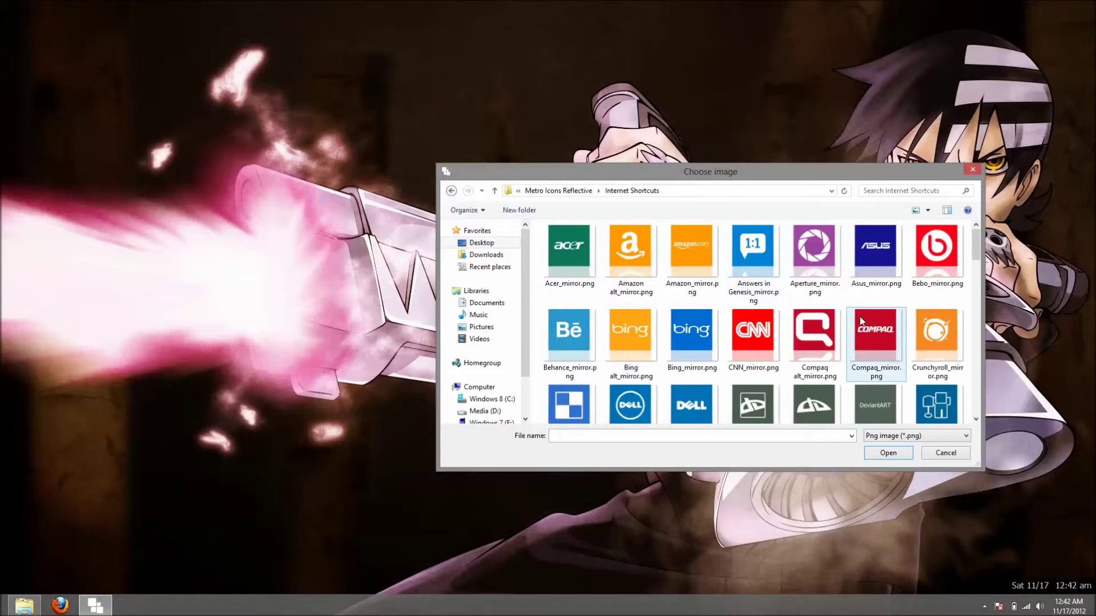
scroll(859, 316, "down", 1)
scroll(859, 317, "down", 15)
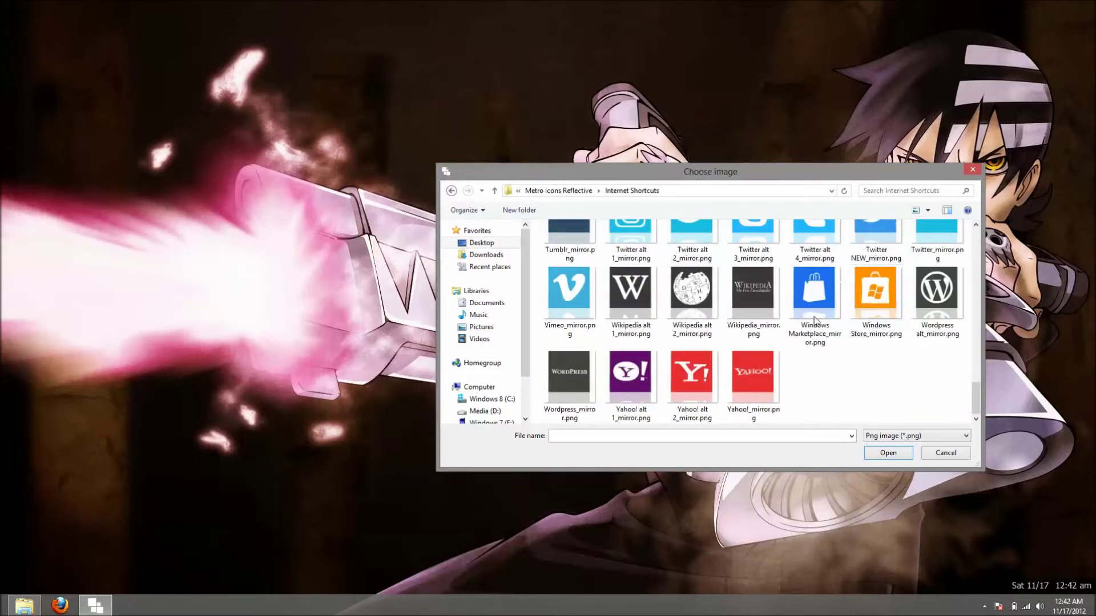
left_click(691, 374)
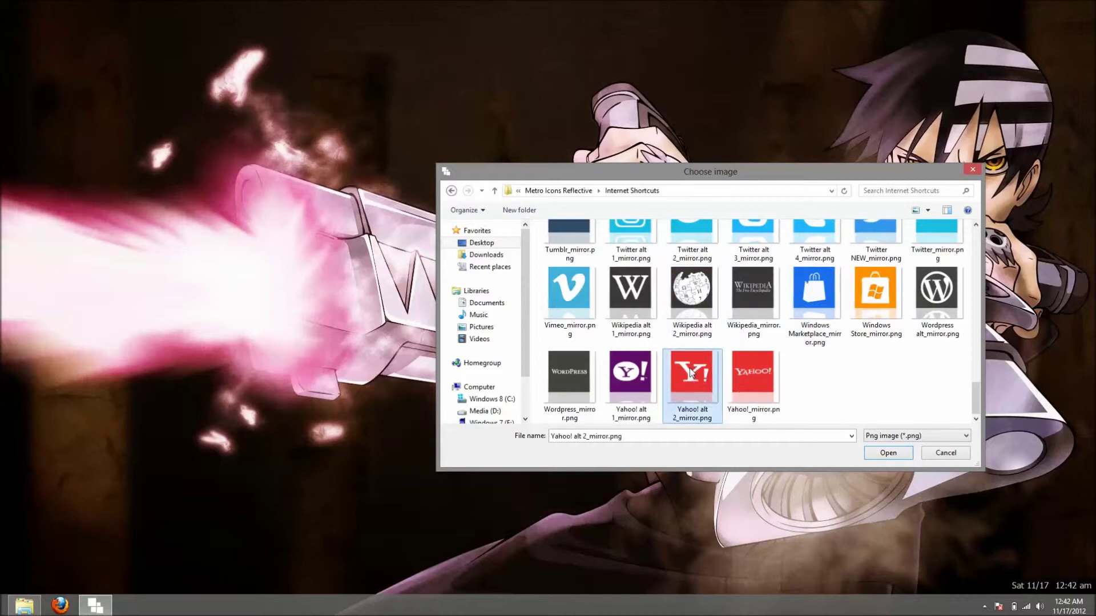
left_click(895, 453)
Set the 30 x 30 small tile image to Yahoo! alt 2_mirror.png from the same Internet Shortcuts icon folder.
left_click(633, 340)
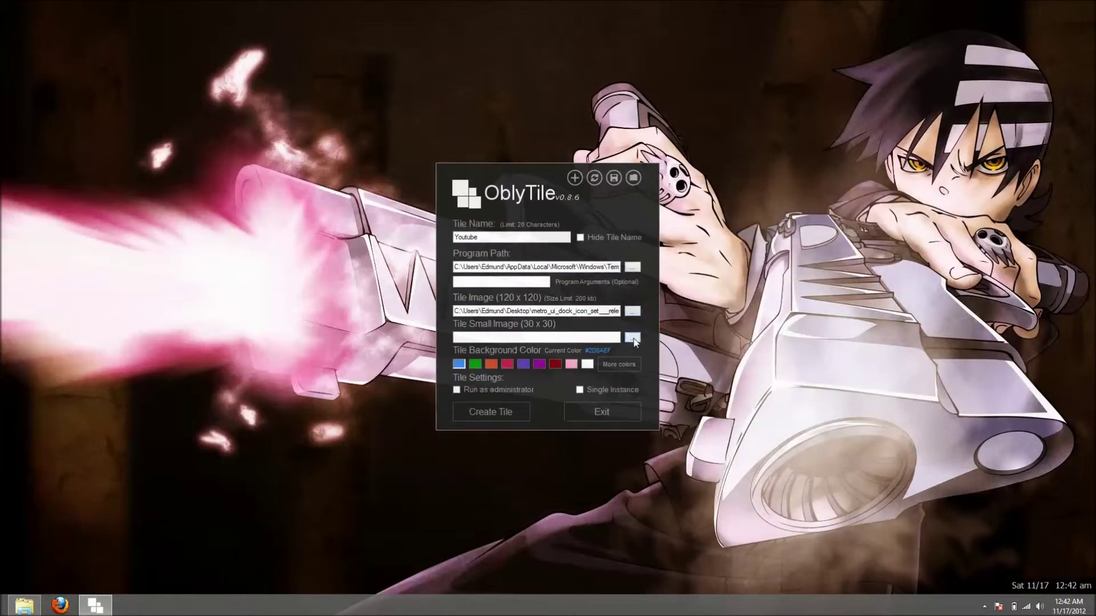
left_click(486, 248)
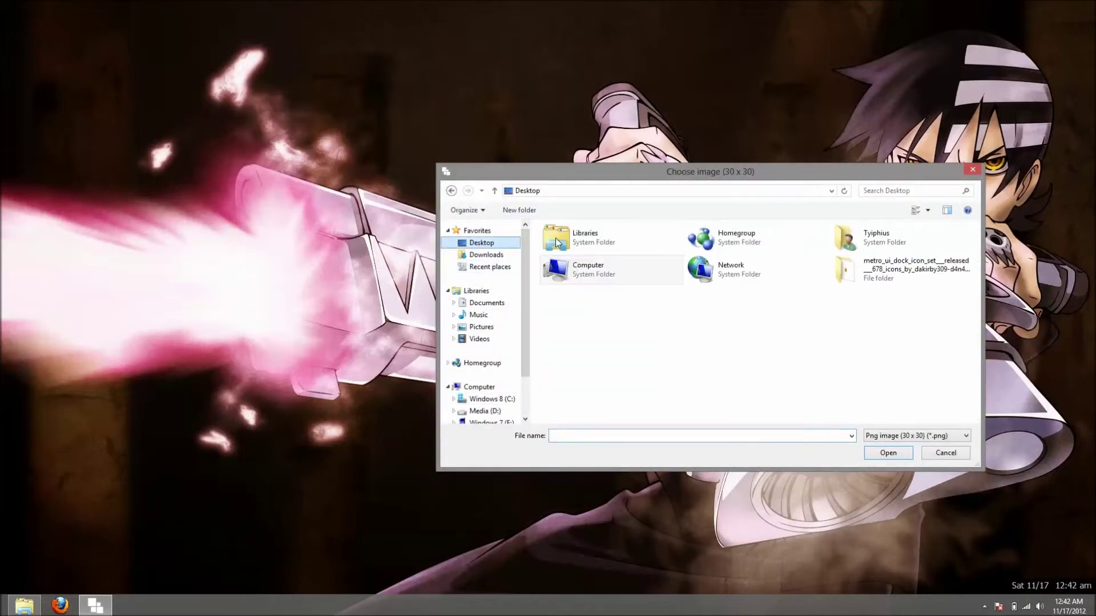
double_click(809, 277)
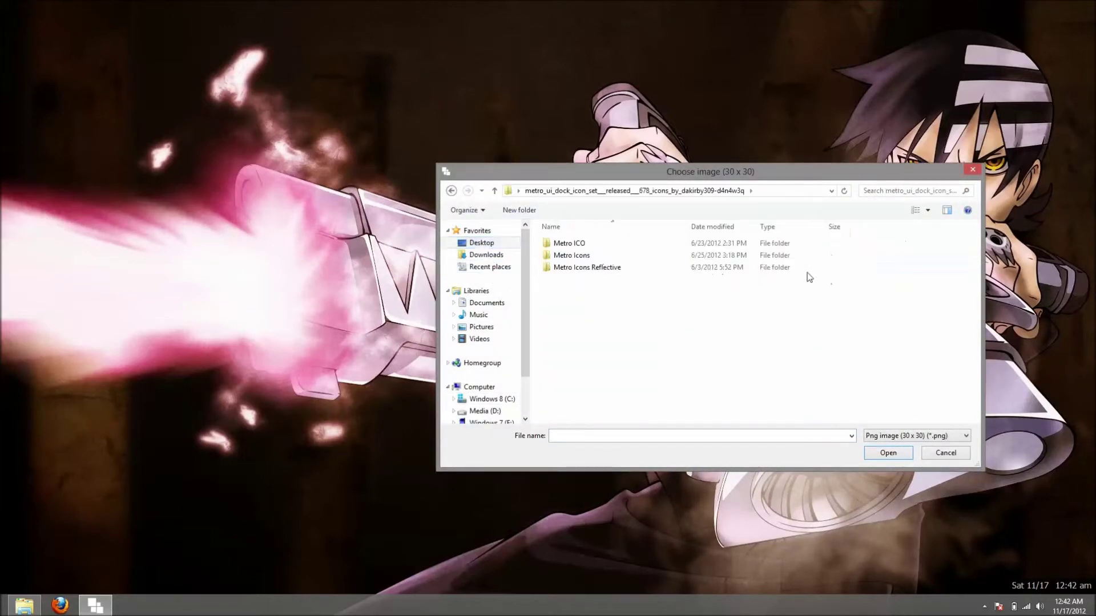
double_click(624, 269)
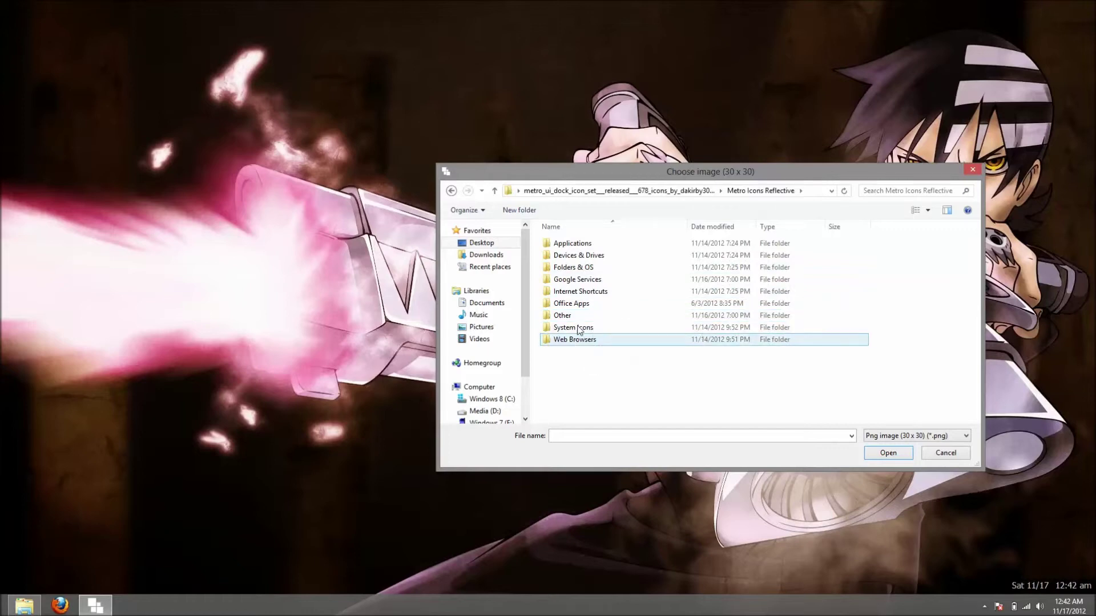
double_click(587, 293)
scroll(587, 294, "down", 6)
left_click(707, 376)
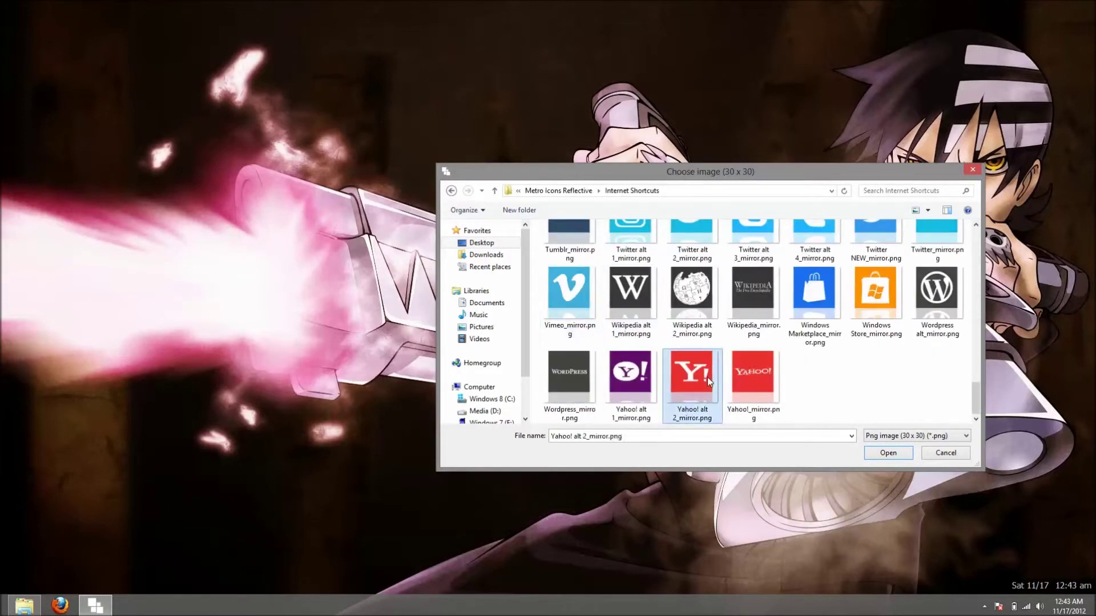
left_click(882, 453)
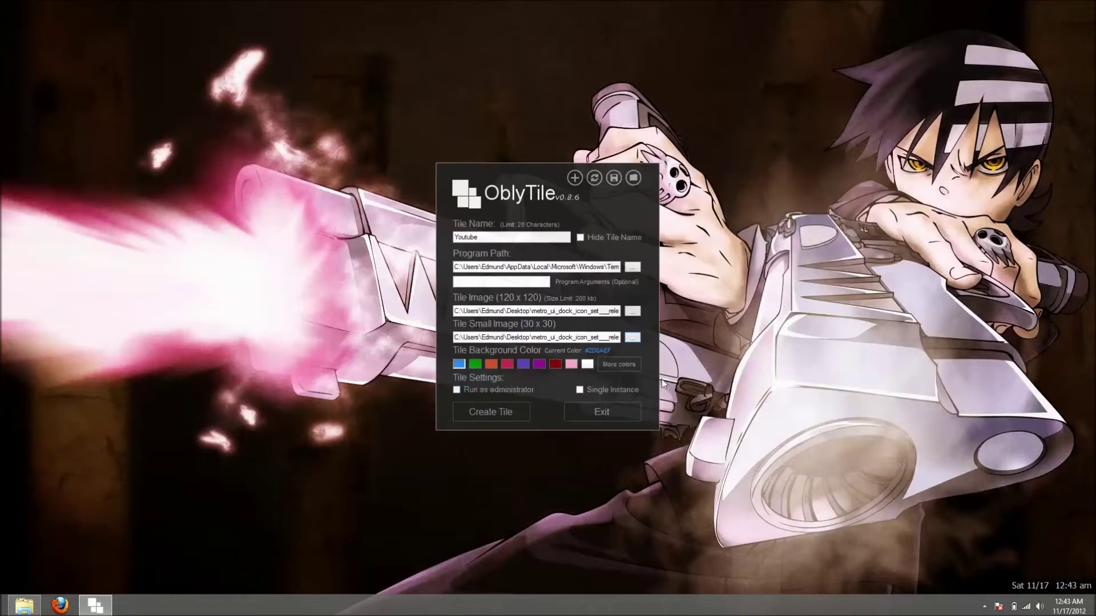
Choose the dark red tile background color, create the Youtube tile and dismiss the message.
left_click(555, 364)
left_click(505, 413)
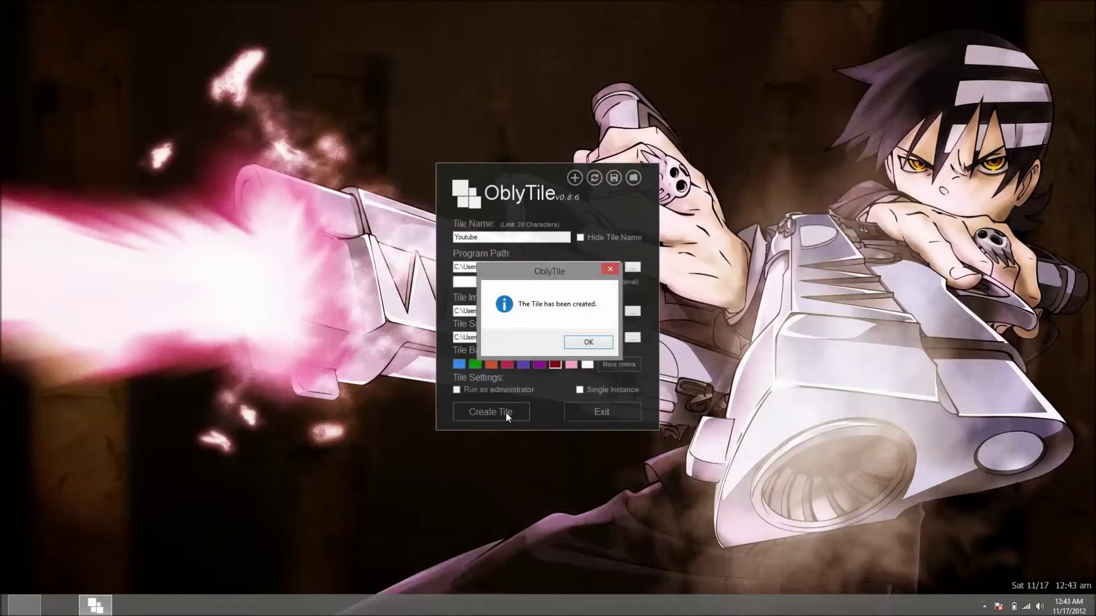
left_click(601, 345)
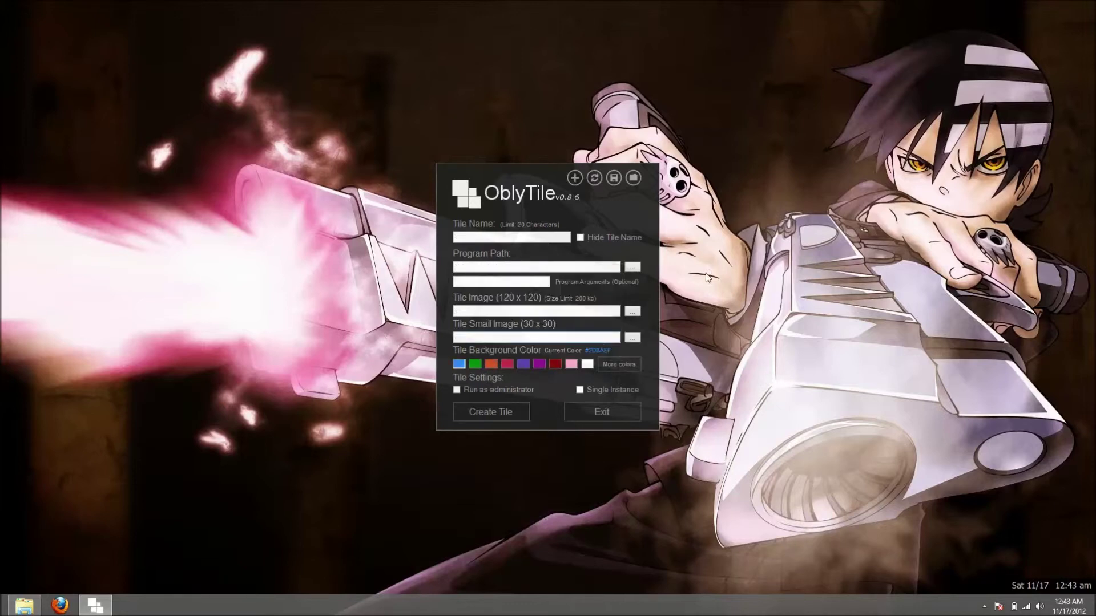
Open the Manager list of created tiles in OblyTile.
left_click(632, 178)
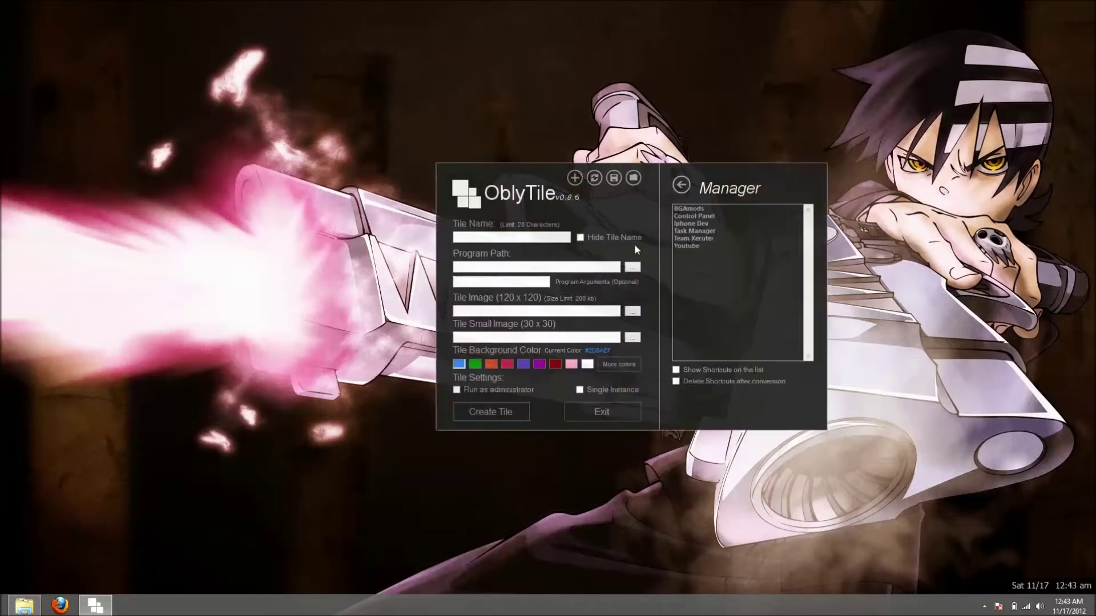
Load the Youtube tile from the Manager list for editing and clear its program path.
left_click(690, 245)
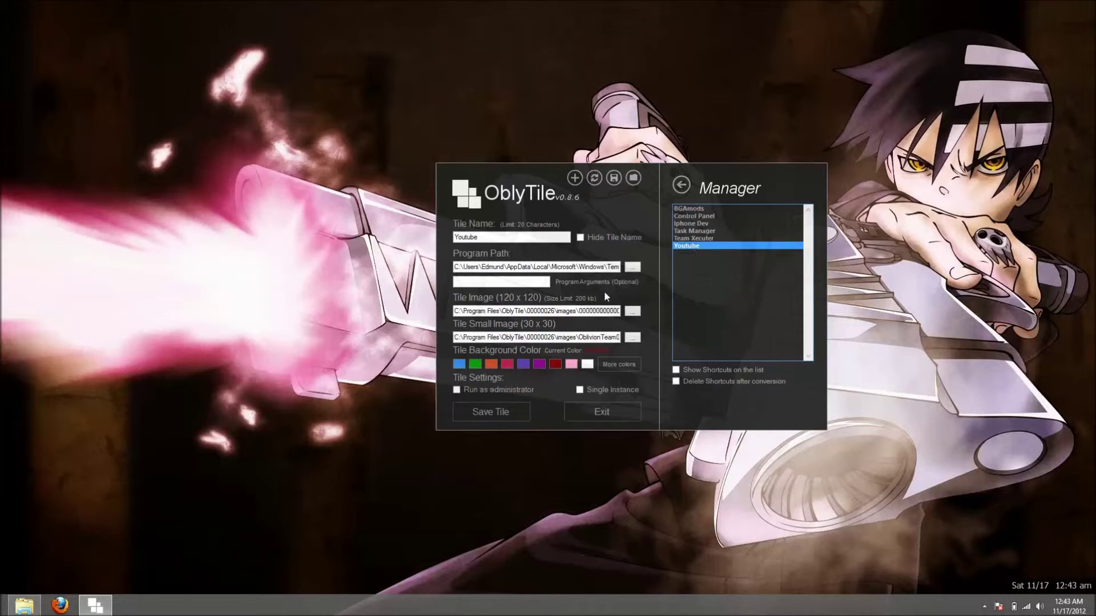
double_click(589, 266)
left_click_drag(510, 267, 660, 263)
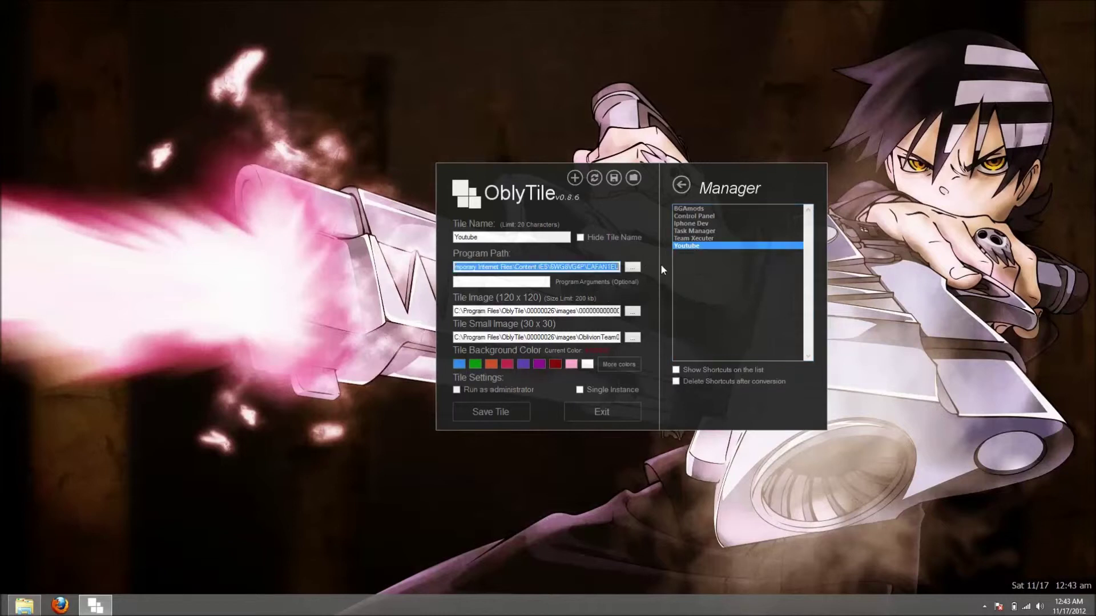
key("BackSpace")
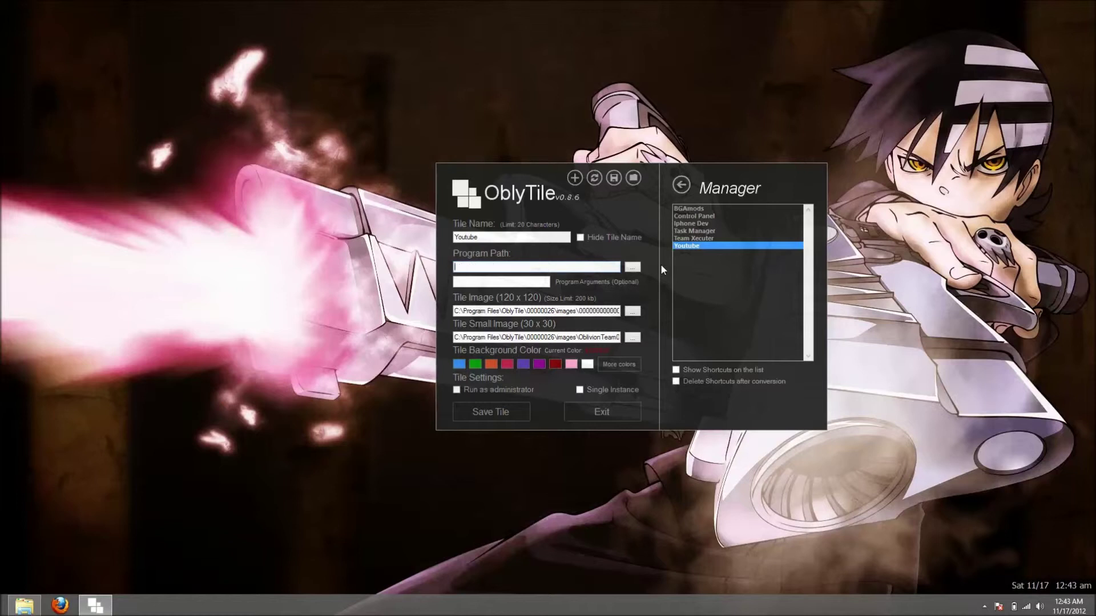
type("C:")
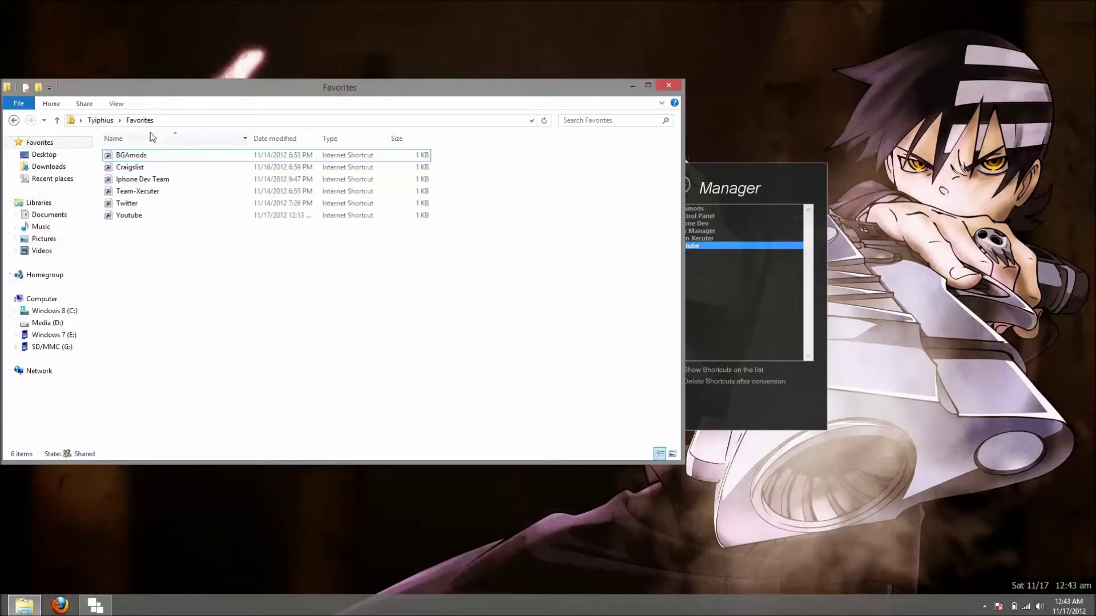
Copy the full folder path of the Favorites folder in File Explorer, moving its window clear of OblyTile.
left_click_drag(197, 91, 528, 353)
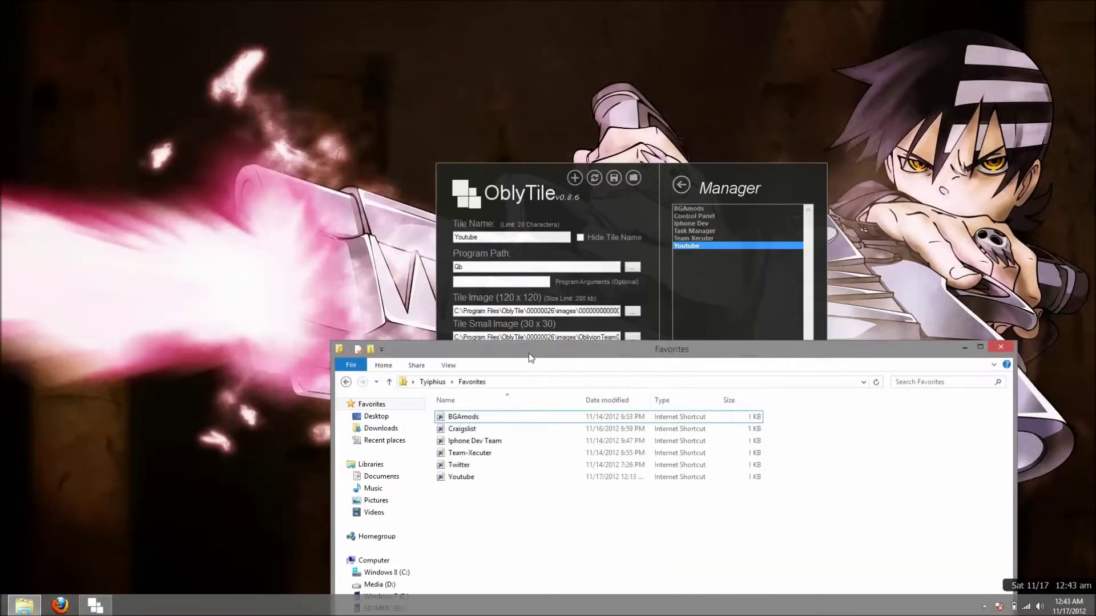
left_click(548, 379)
key("ctrl+c")
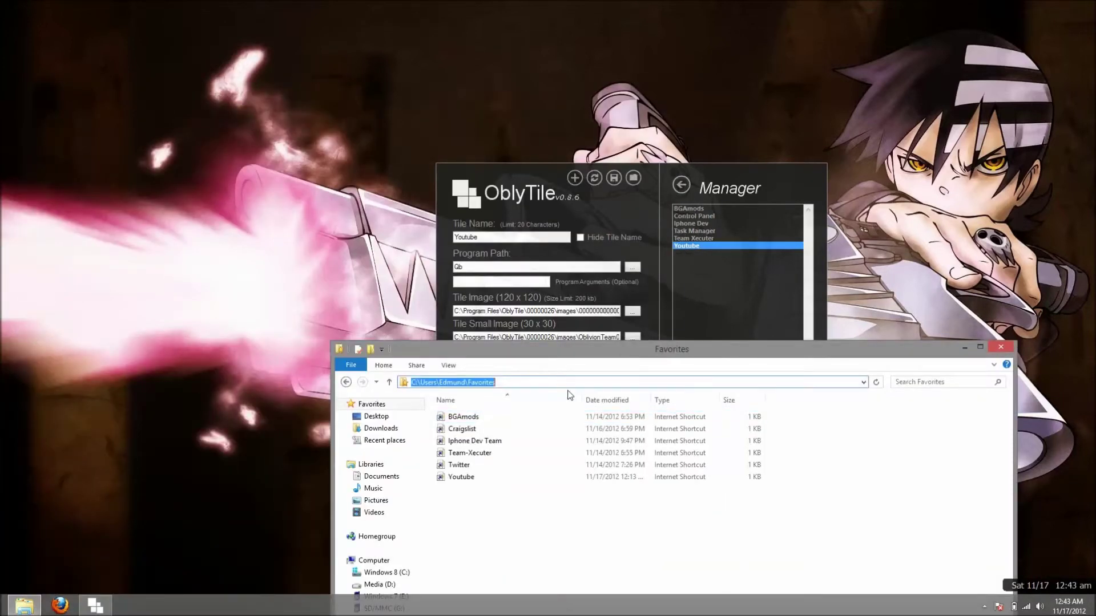
Replace the Youtube tile's program path with the copied Favorites path followed by \youtube.url, save the tile and dismiss the message.
left_click(563, 270)
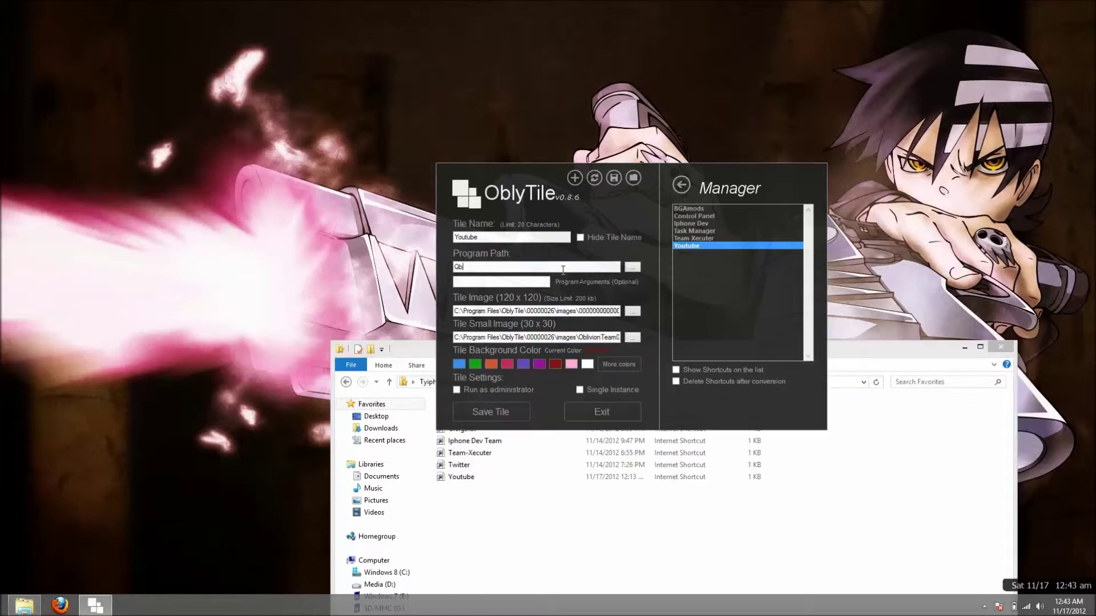
left_click_drag(518, 269, 346, 261)
key("ctrl+v")
type("\\youtube.url")
left_click(501, 412)
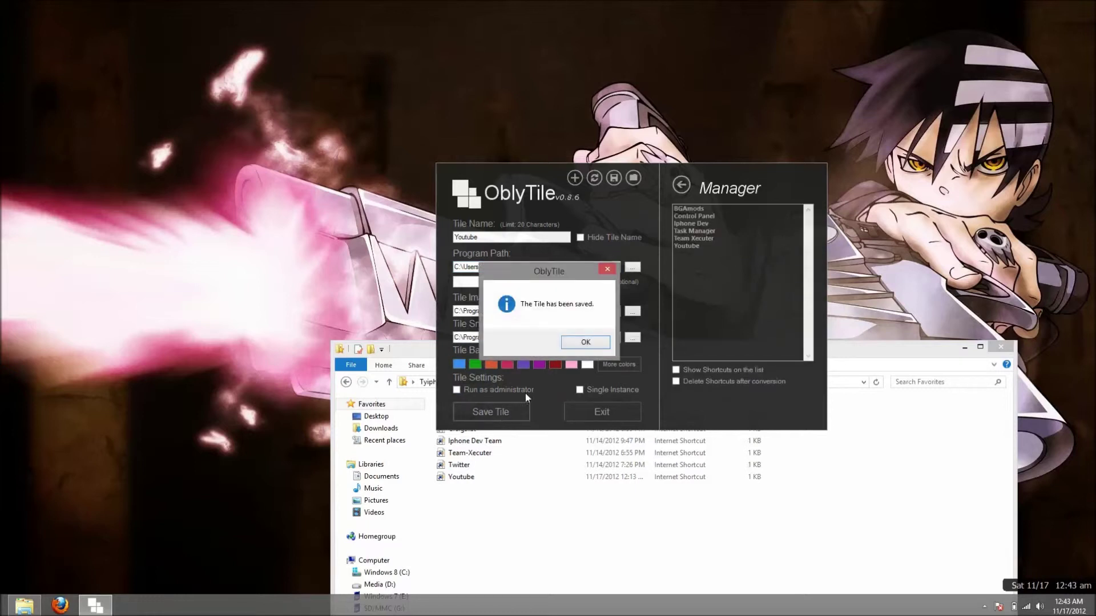
left_click(605, 343)
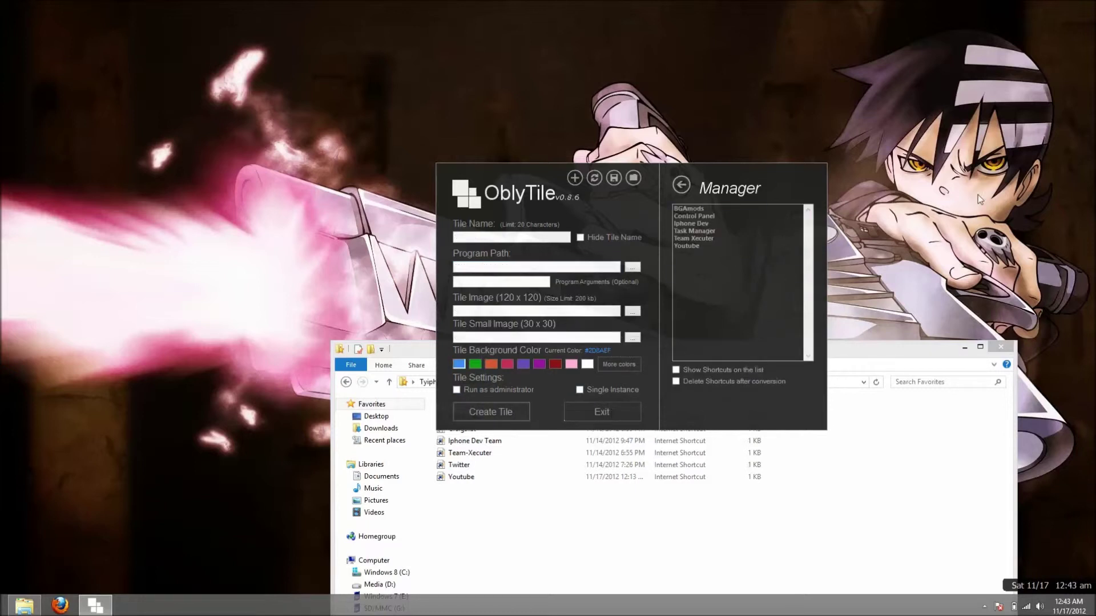
Test the Youtube tile from the Start screen and close the Firefox window it opens.
key("super")
left_click_drag(978, 212, 817, 224)
key("super")
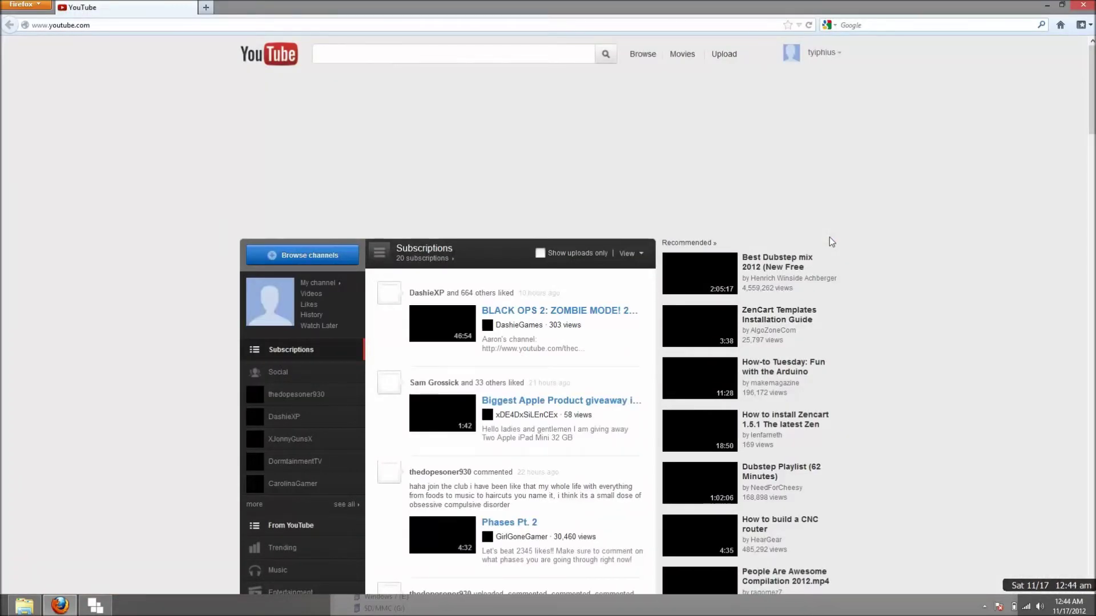
left_click(1078, 5)
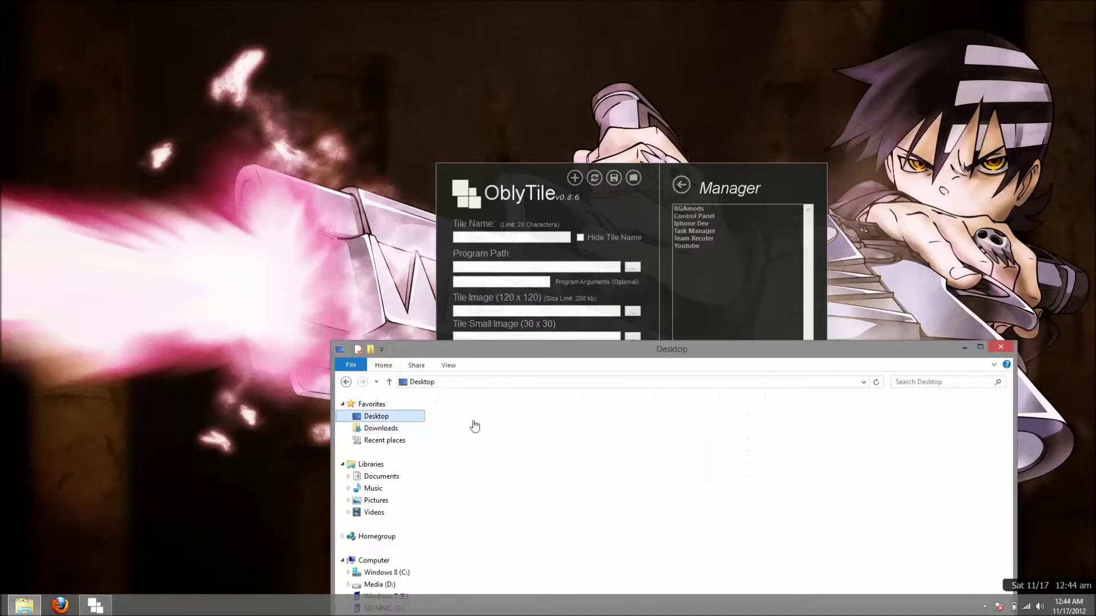
Try out M! Reflect Icons.exe from the desktop's metro icon set folder, and close it, the folder and OblyTile.
left_click(376, 416)
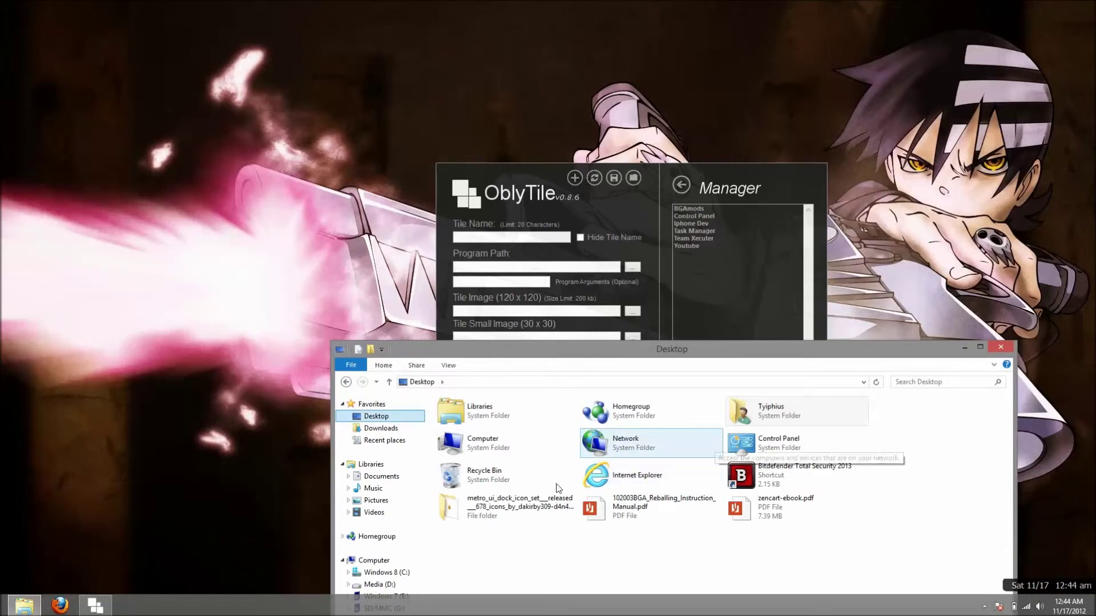
double_click(540, 515)
left_click_drag(656, 349, 628, 104)
double_click(465, 210)
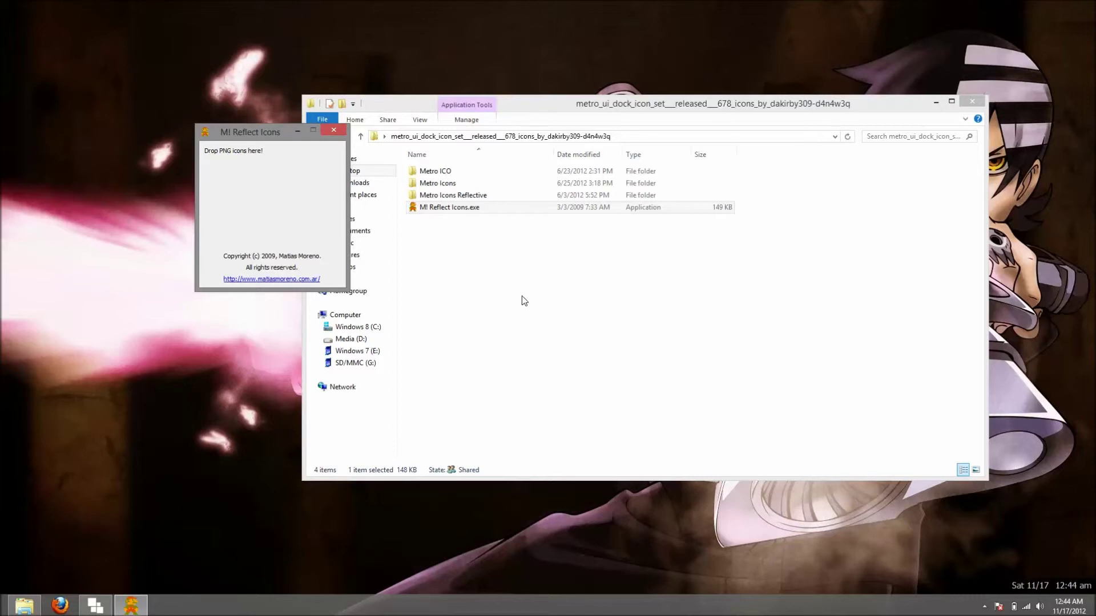
left_click(337, 134)
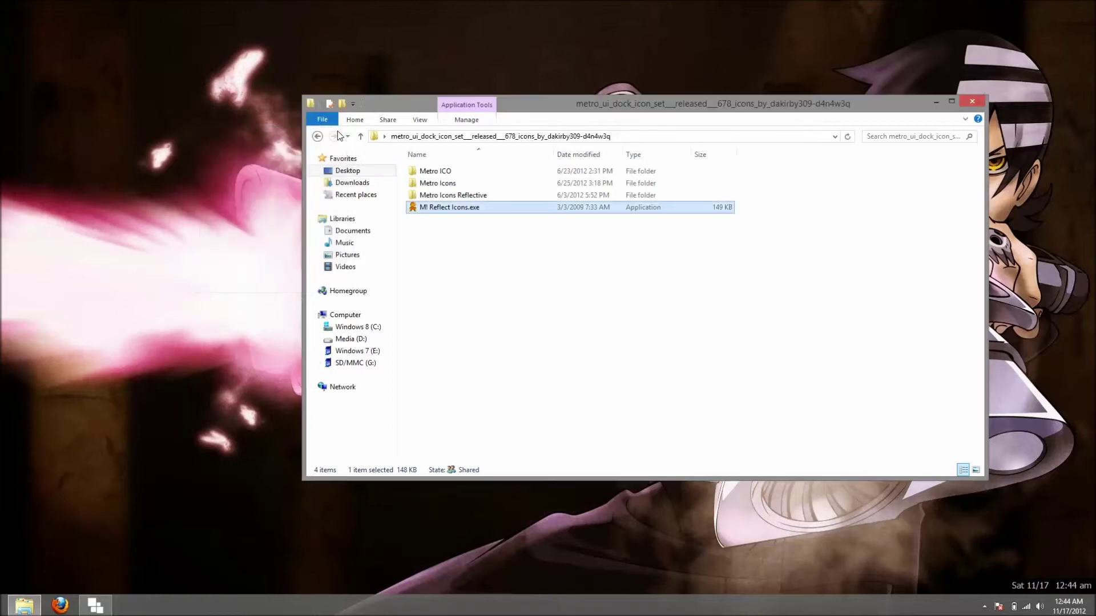
left_click(972, 102)
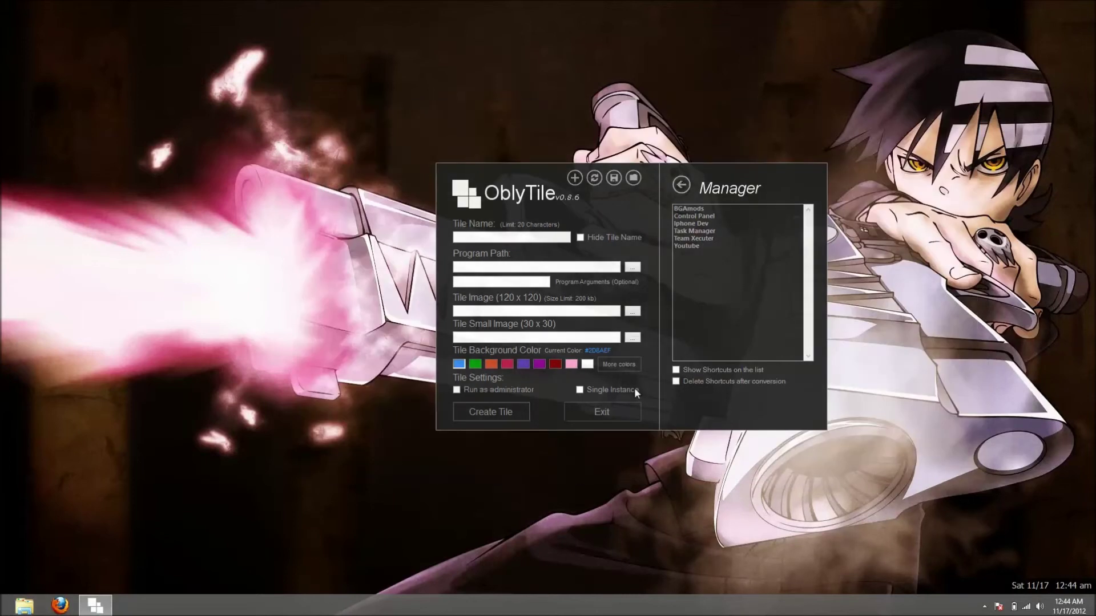
left_click(606, 407)
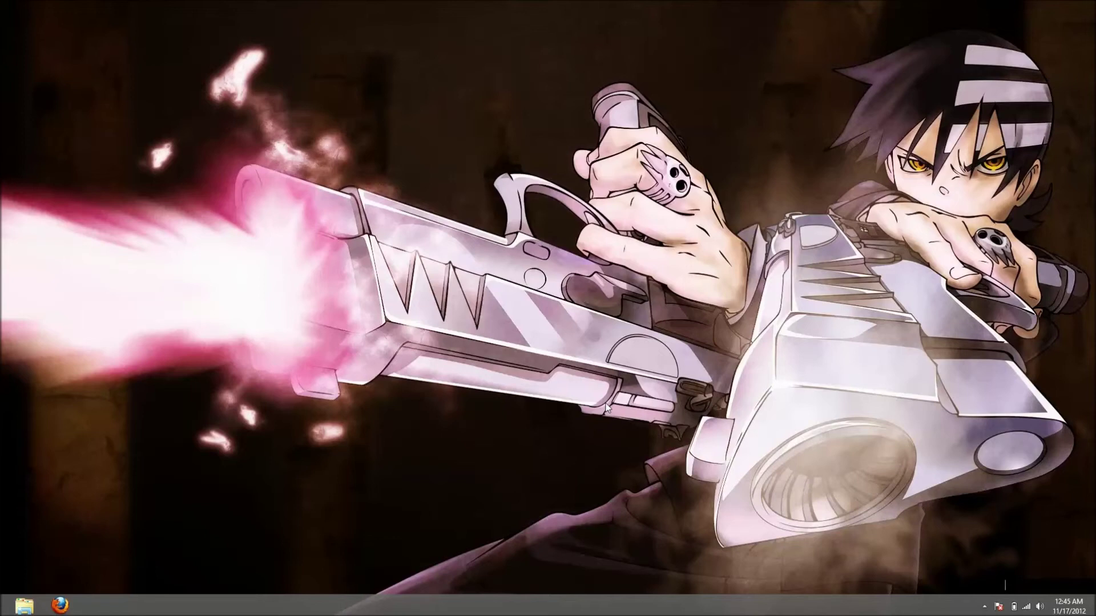
Run the bgamods MagicWord in SlickRun and minimize the Firefox window it opens.
type("bgamods")
key("Return")
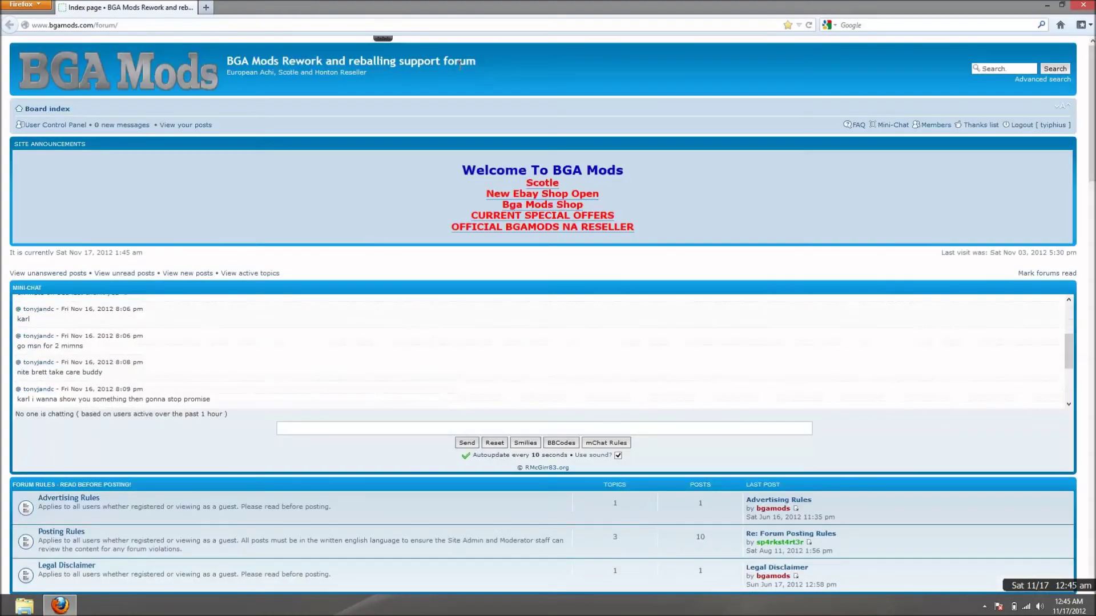
mouse_move(1080, 4)
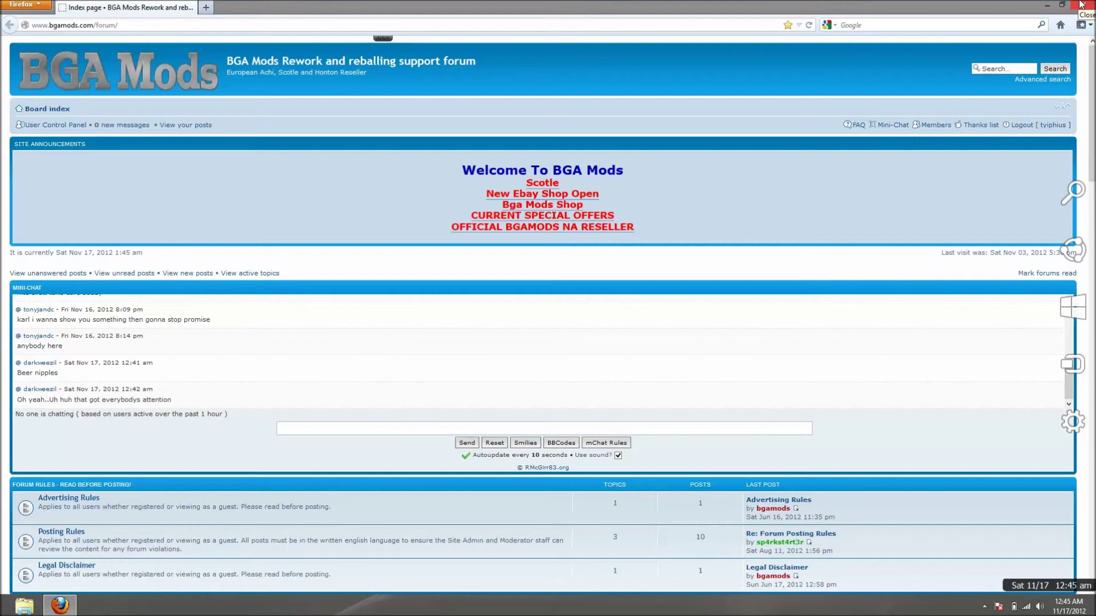
left_click(1048, 6)
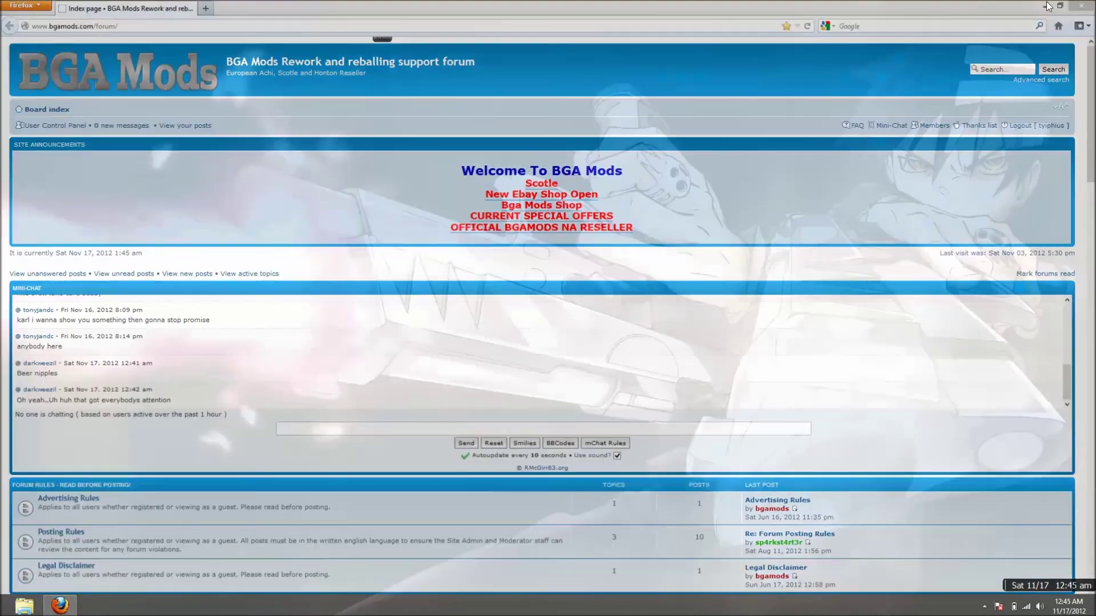
Create a desktop shortcut named shutdown with the location "shutdown -s -t 3600".
right_click(547, 56)
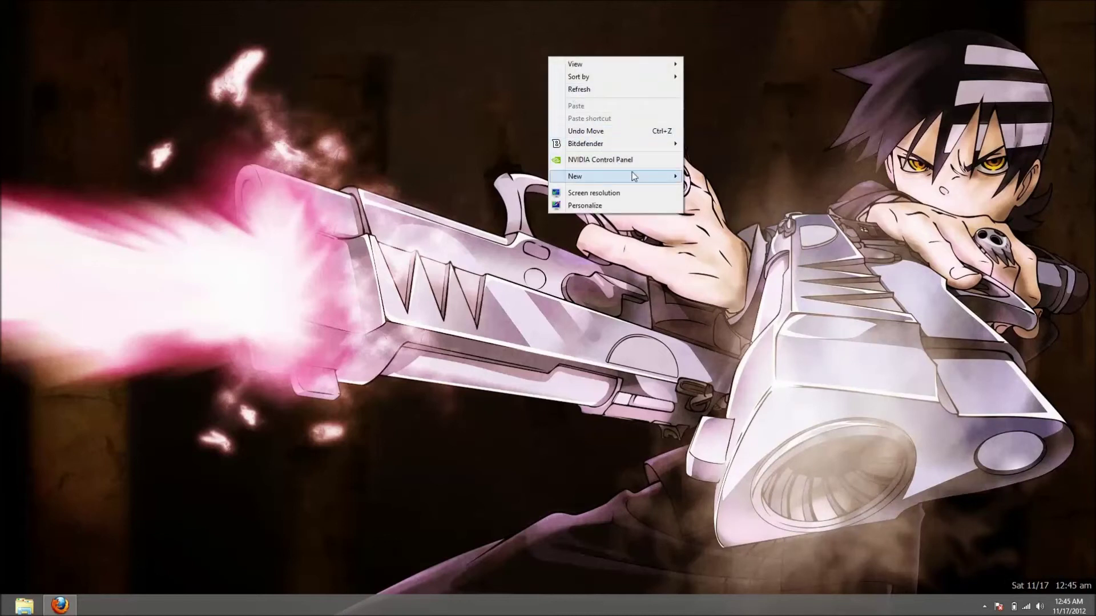
mouse_move(631, 175)
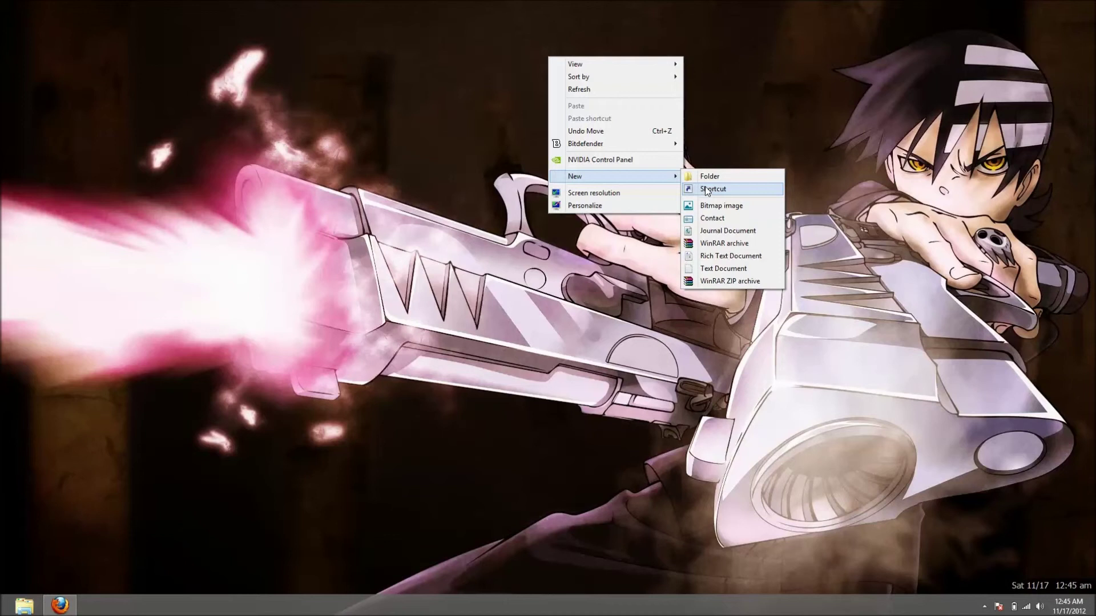
left_click(706, 189)
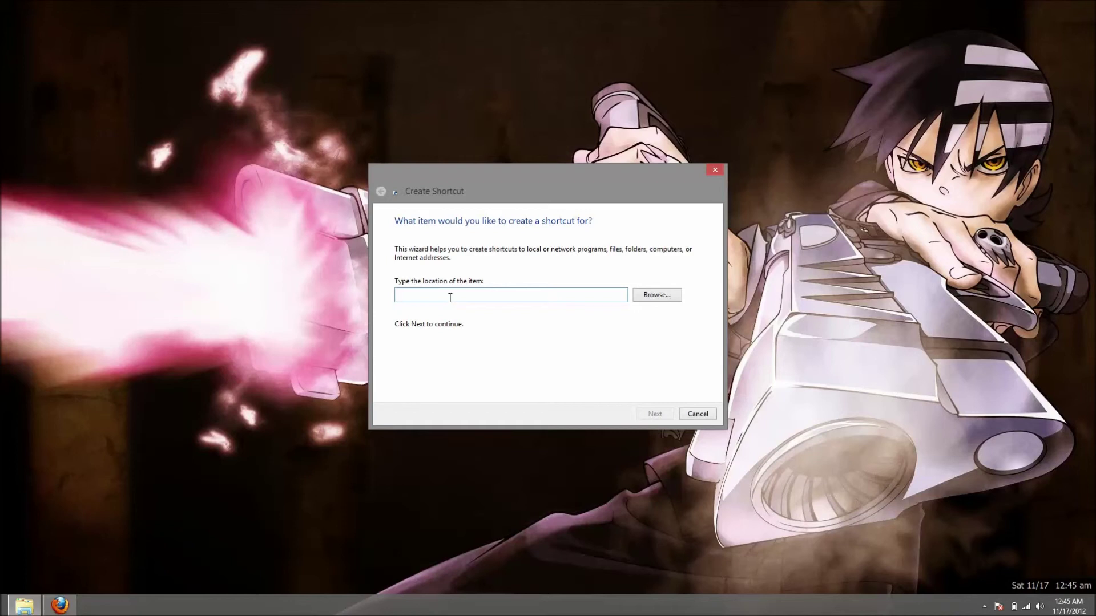
type("shutdown -s -t 3600")
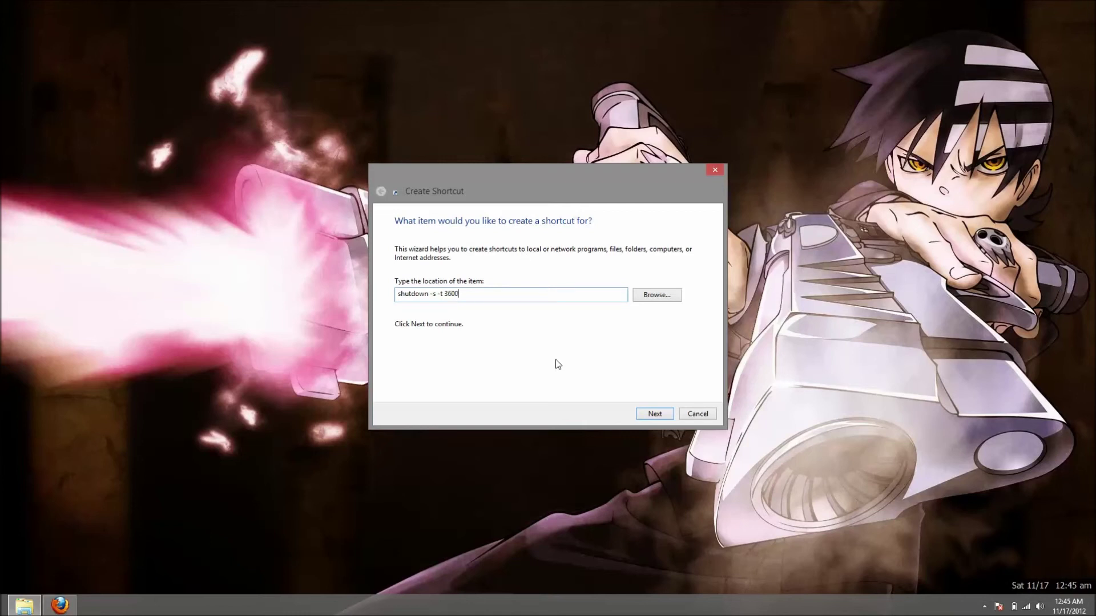
left_click(652, 415)
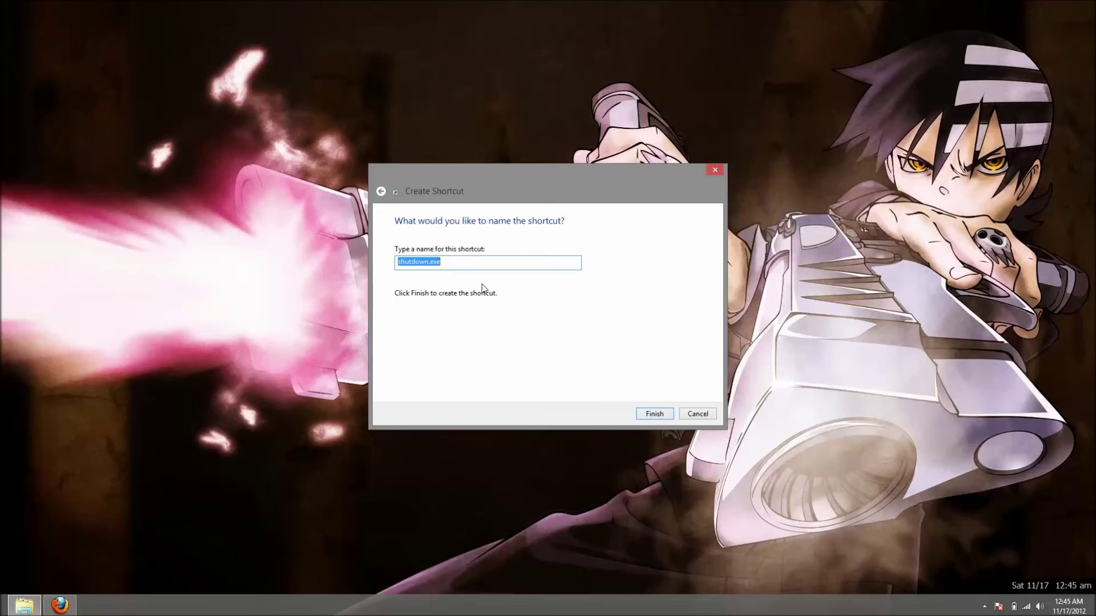
type("shutdown")
left_click(654, 413)
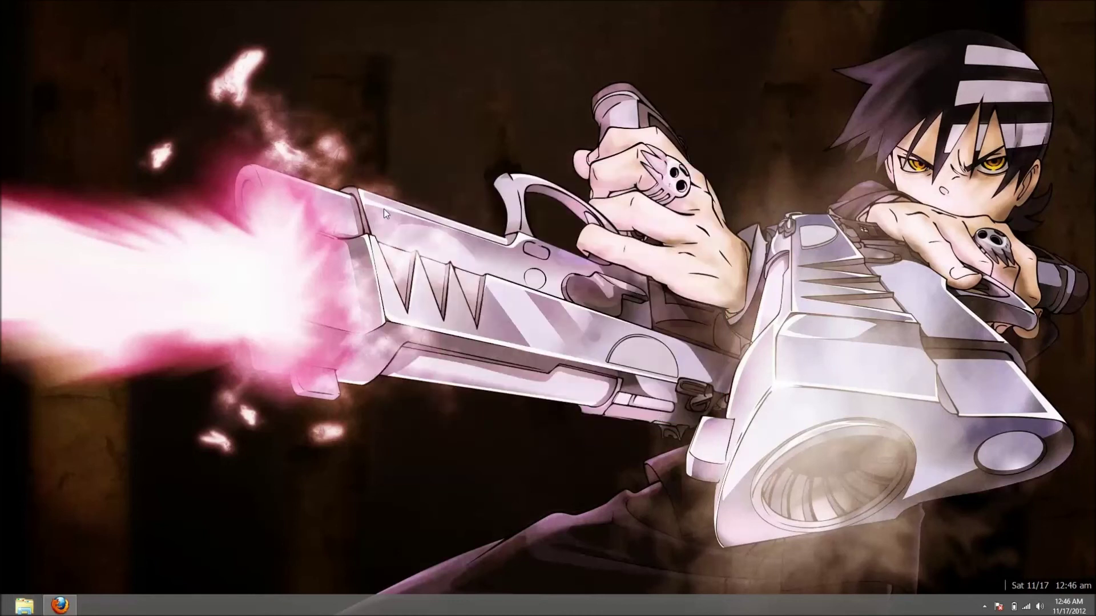
Show the desktop icons and drop the shutdown shortcut onto SlickRun to start a new MagicWord.
right_click(384, 208)
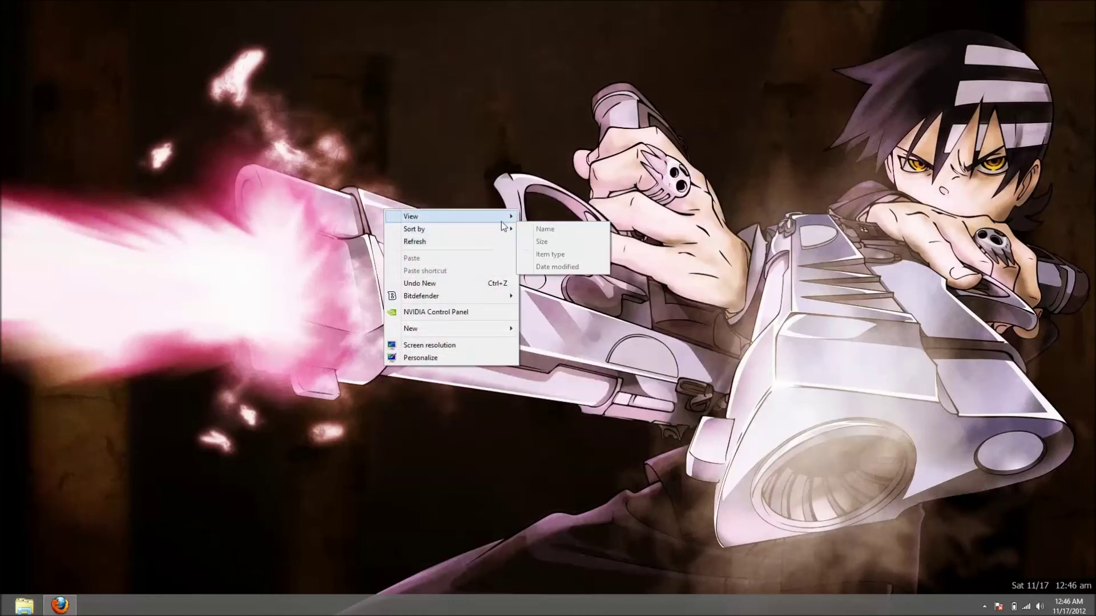
mouse_move(501, 222)
left_click(568, 288)
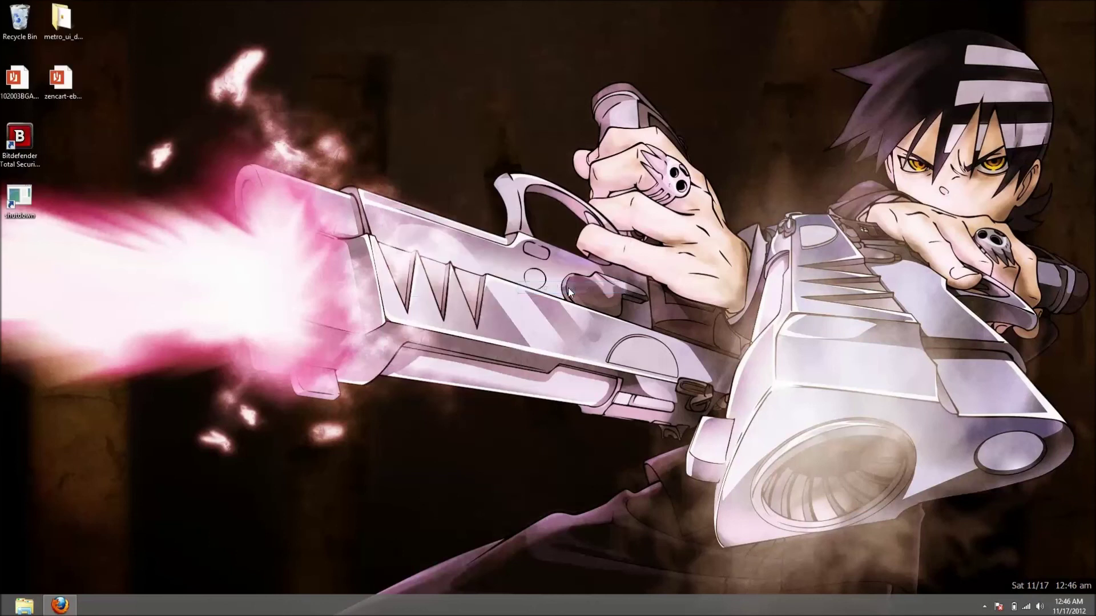
left_click_drag(24, 200, 1035, 586)
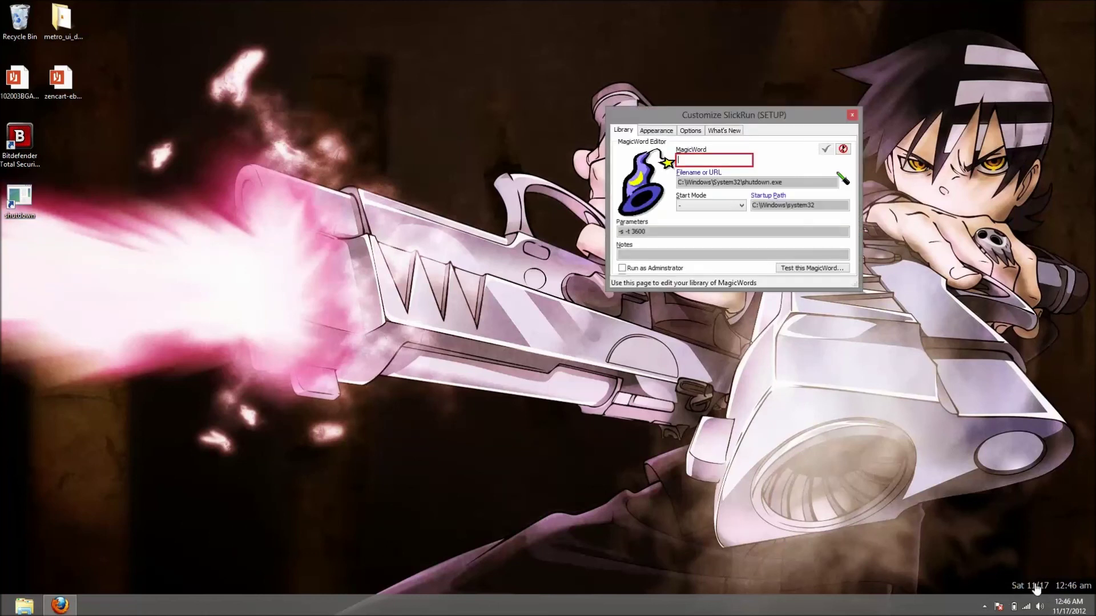
Name the new MagicWord 1hr, test it, and dismiss the resulting message and shutdown notification.
type("1hrshut")
key("BackSpace")
key("BackSpace")
key("BackSpace")
key("BackSpace")
left_click(826, 268)
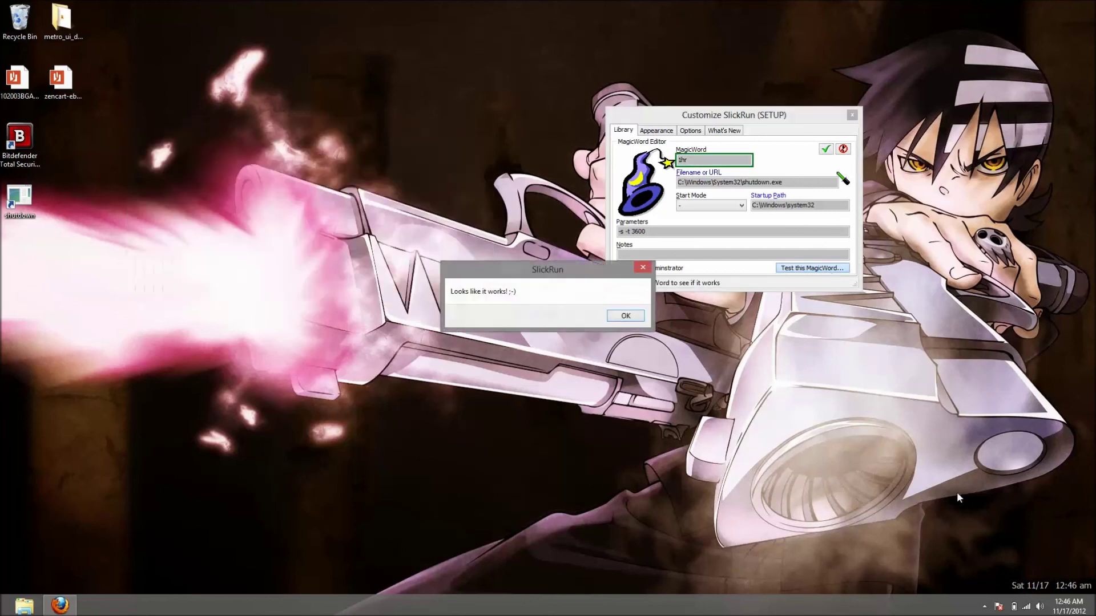
left_click(626, 315)
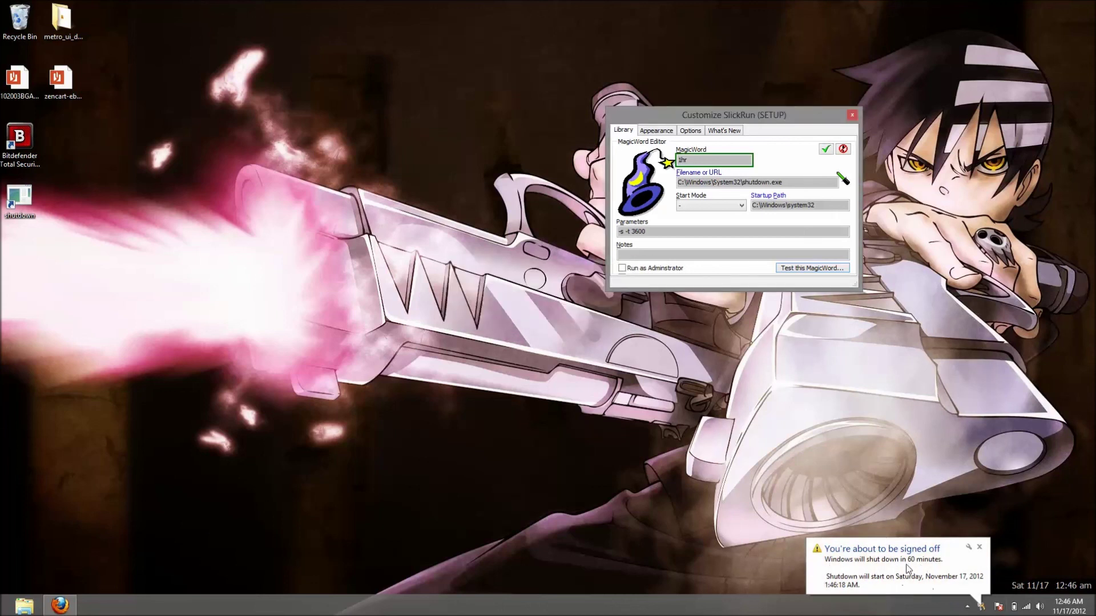
left_click(979, 548)
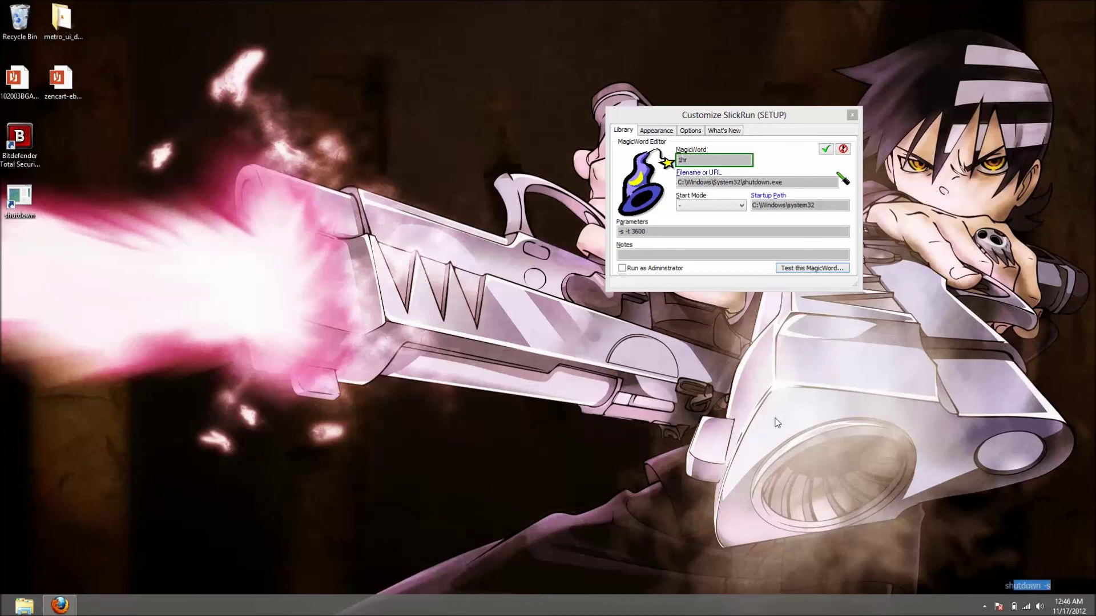
Open a command prompt with SlickRun's cmd and enter the shutdown command.
type("cmd")
key("Return")
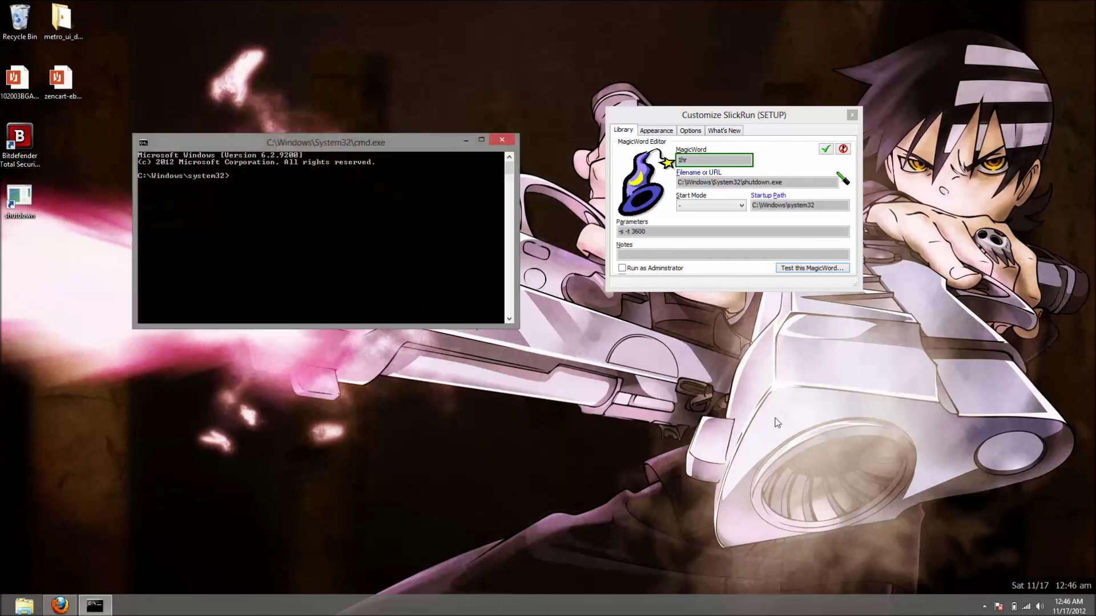
type("shutdown")
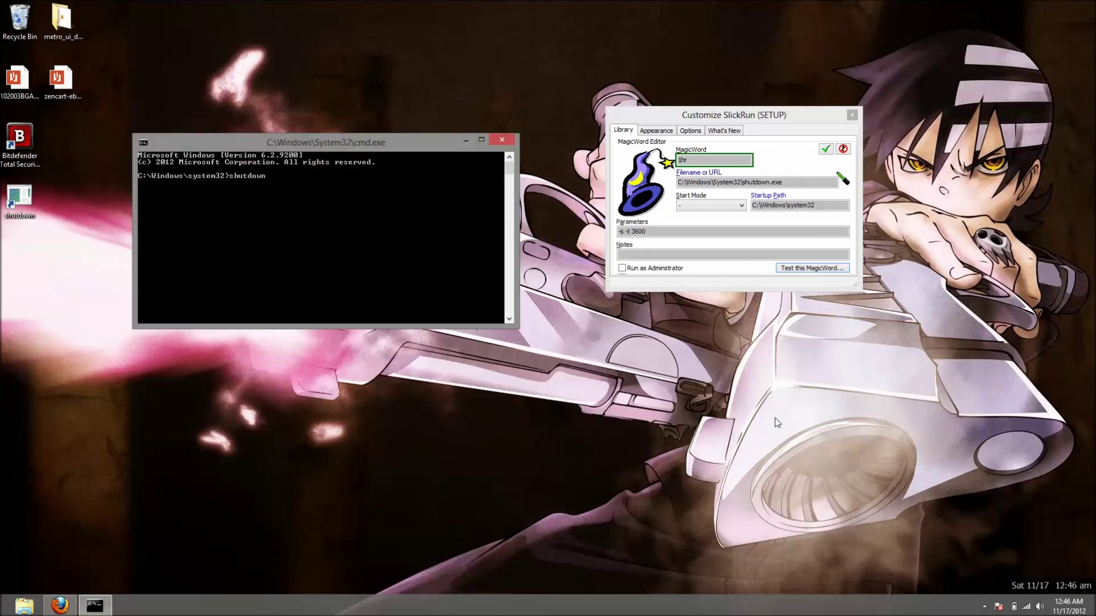